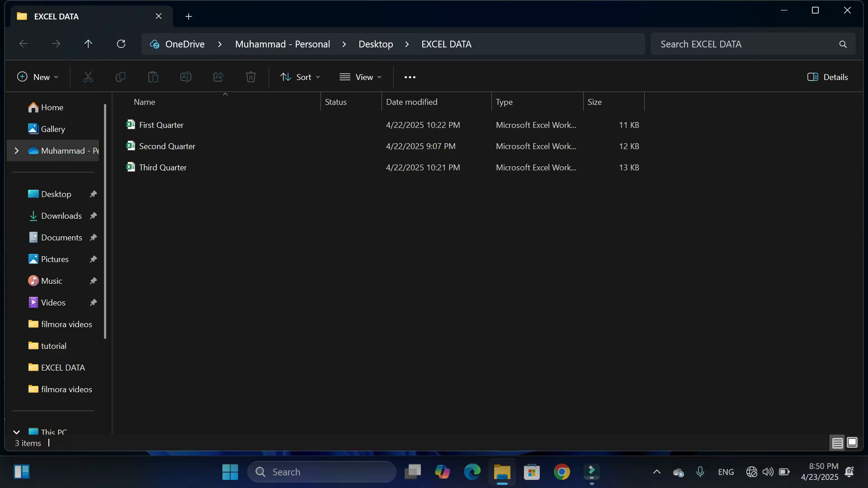
# - Open the First Quarter workbook in the EXCEL DATA folder to review it, and close the folder window
pyautogui.doubleClick(162, 125)
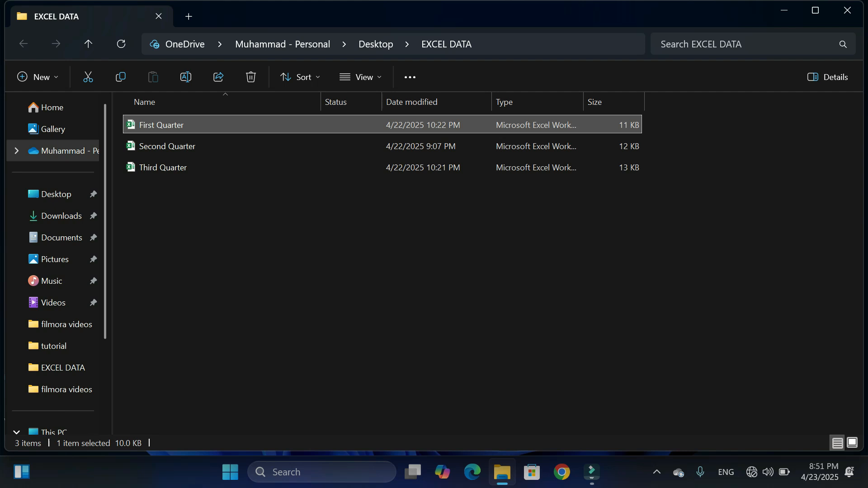
pyautogui.click(848, 10)
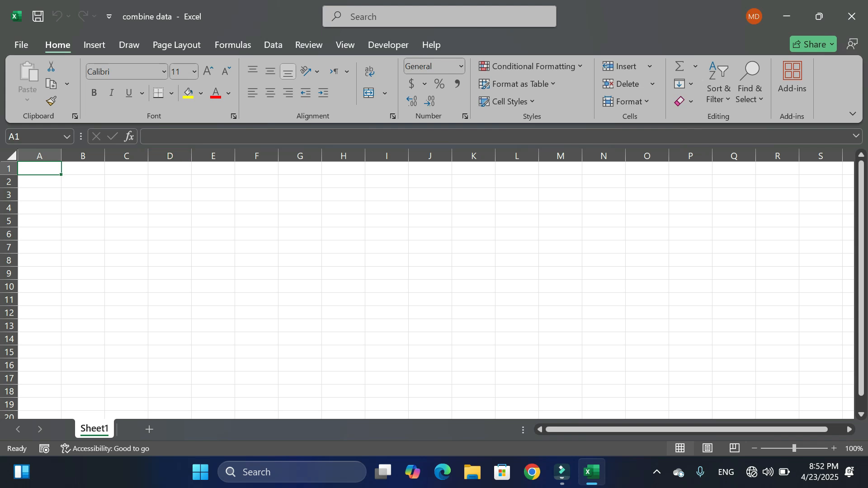
# - Import data from a folder, choosing the EXCEL DATA folder on the Desktop as the source
pyautogui.click(273, 45)
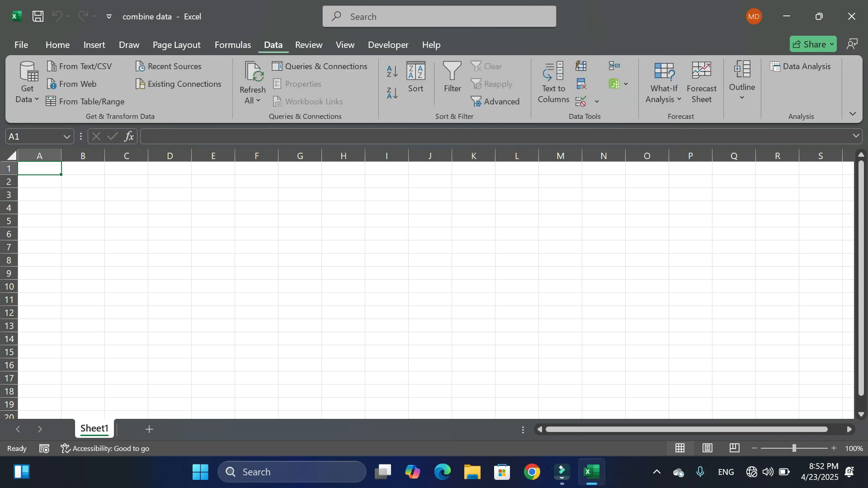
pyautogui.click(28, 81)
pyautogui.moveTo(86, 121)
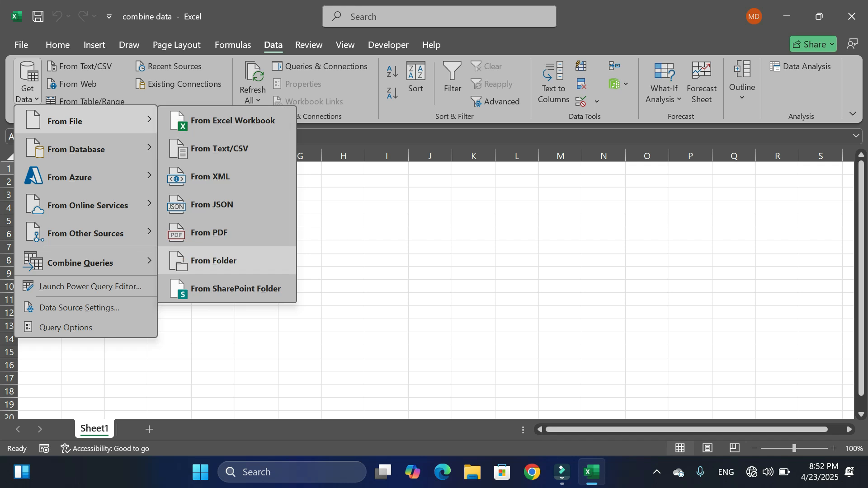
pyautogui.click(213, 260)
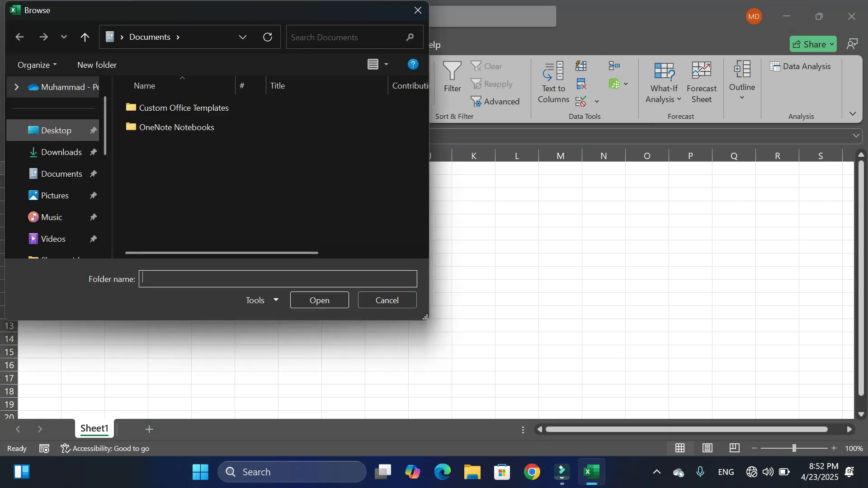
pyautogui.click(56, 131)
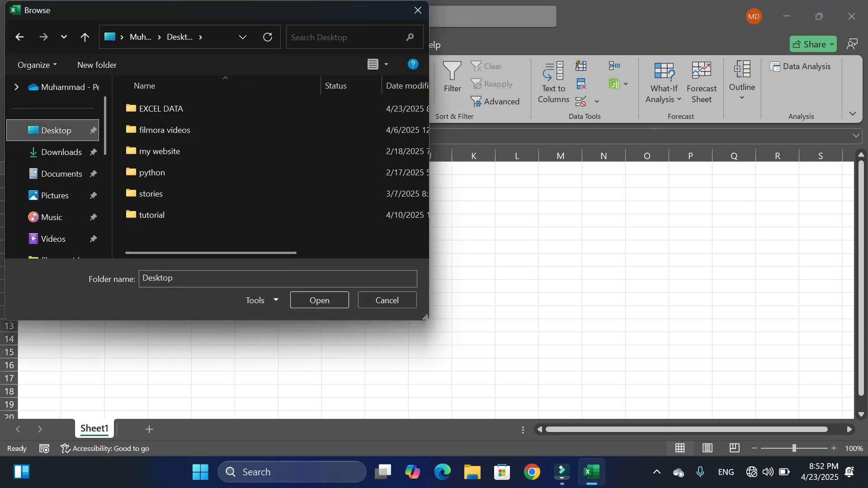
pyautogui.click(189, 109)
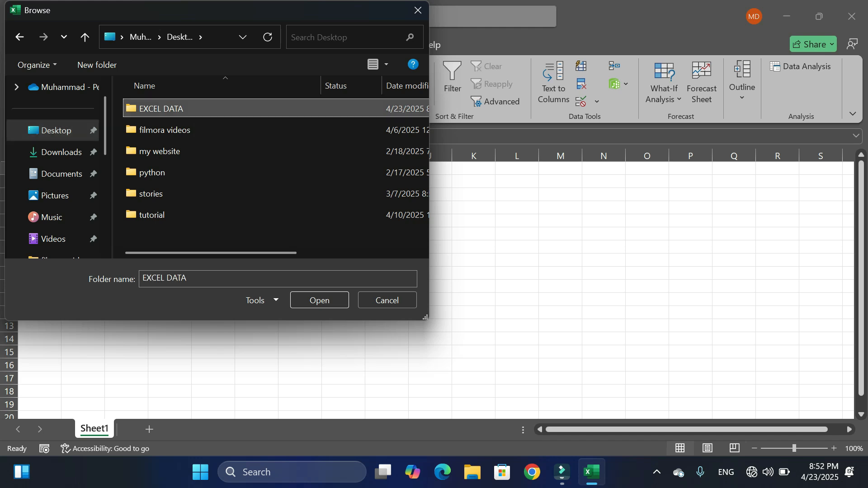
pyautogui.click(319, 301)
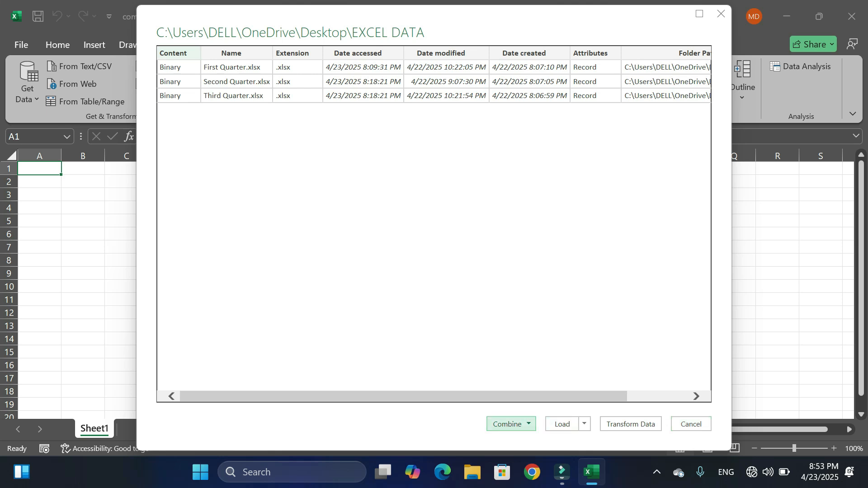
# - Combine and transform the folder's files, extracting Sheet1 with the first file as the sample
pyautogui.click(511, 424)
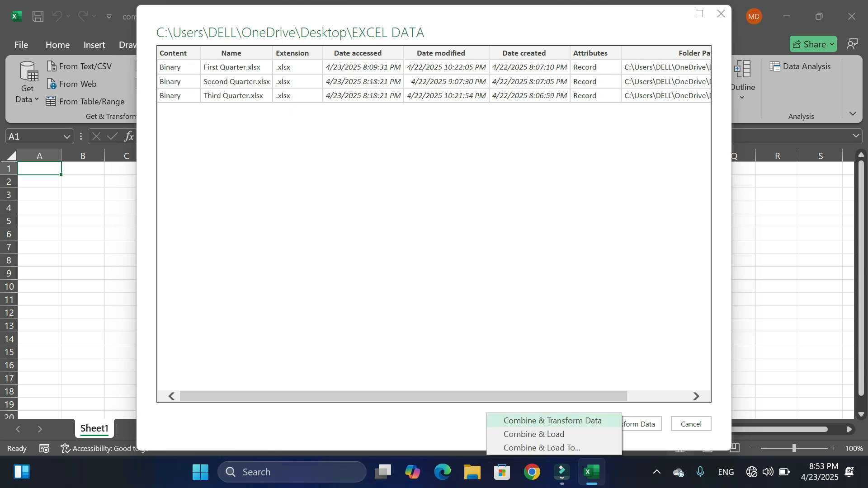
pyautogui.click(553, 420)
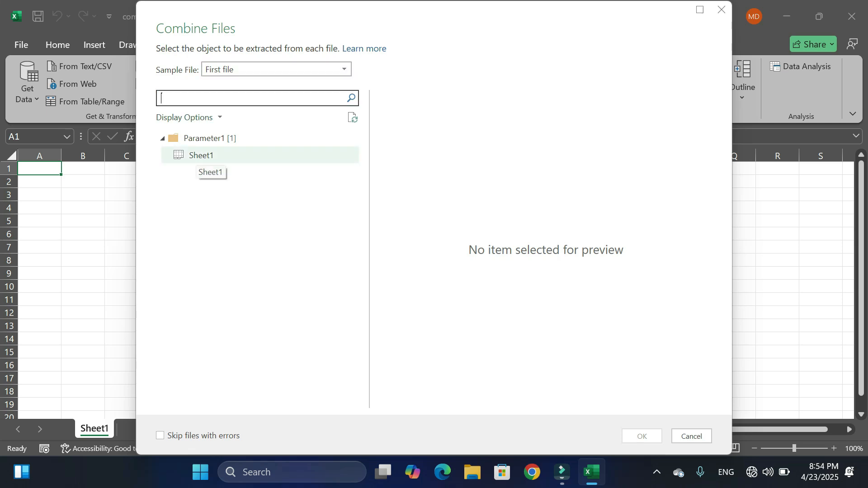
pyautogui.click(197, 156)
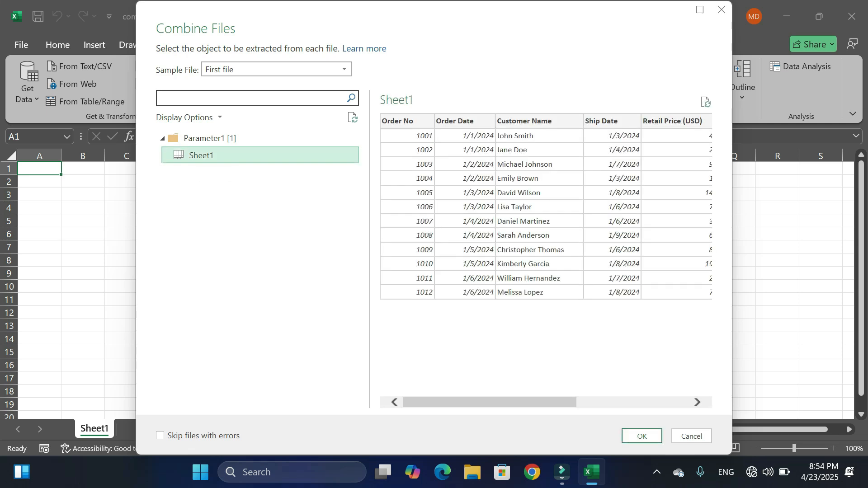
pyautogui.moveTo(490, 403)
pyautogui.mouseDown()
pyautogui.moveTo(604, 402)
pyautogui.moveTo(489, 402)
pyautogui.mouseUp()
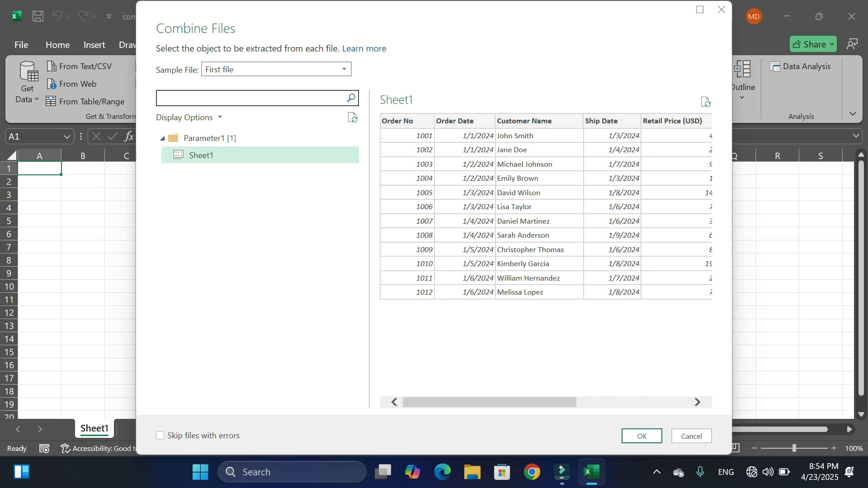
pyautogui.click(642, 436)
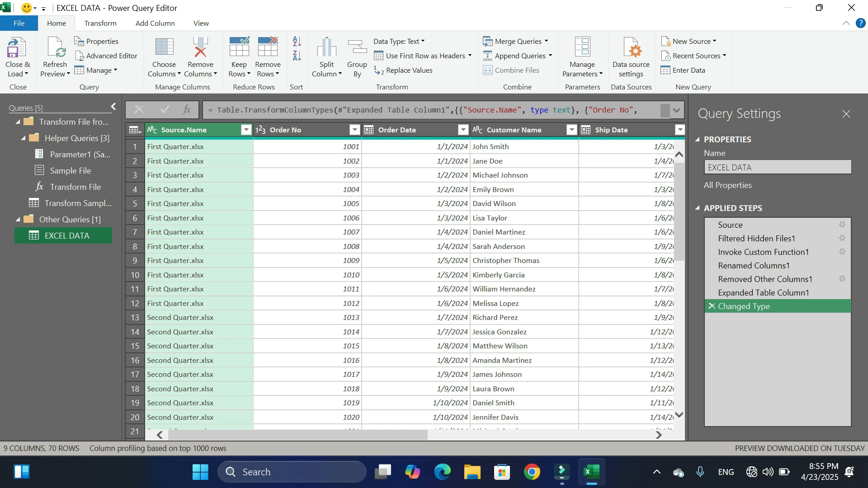
# - Apply a filter on the Source.Name column with the First, Second and Third Quarter files all included, and check the combined rows
pyautogui.click(246, 130)
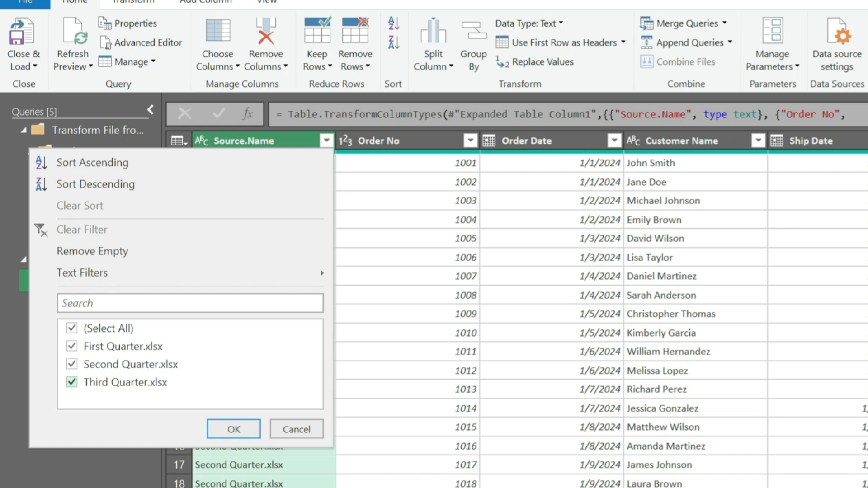
pyautogui.click(234, 429)
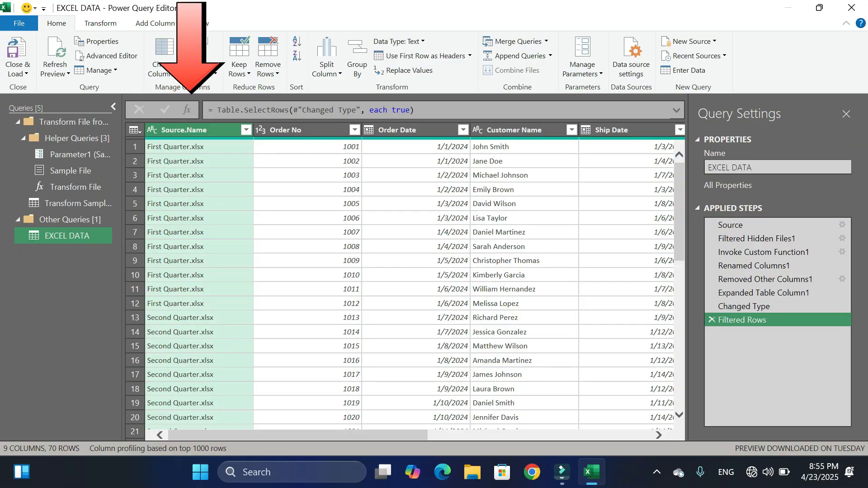
pyautogui.scroll(-7, 415, 285)
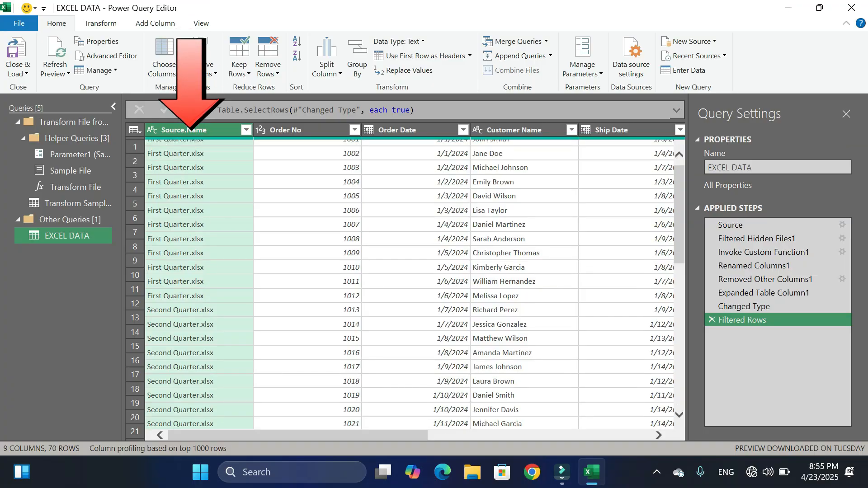
pyautogui.scroll(-5, 415, 284)
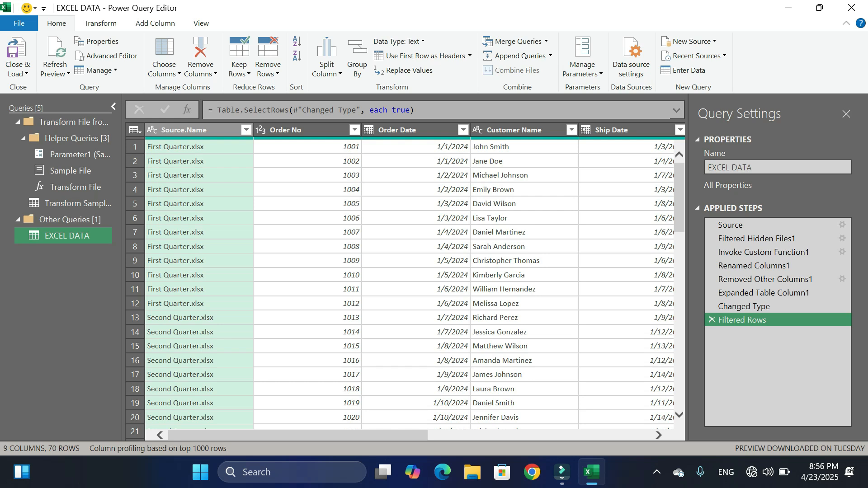
# - Try the Remove Columns command on the Source.Name column, and delete the resulting Removed Columns applied step
pyautogui.rightClick(191, 131)
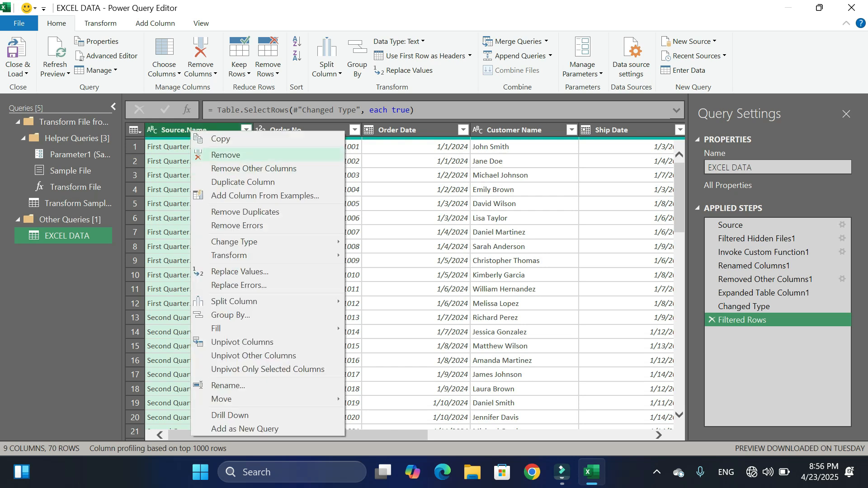
pyautogui.press('Escape')
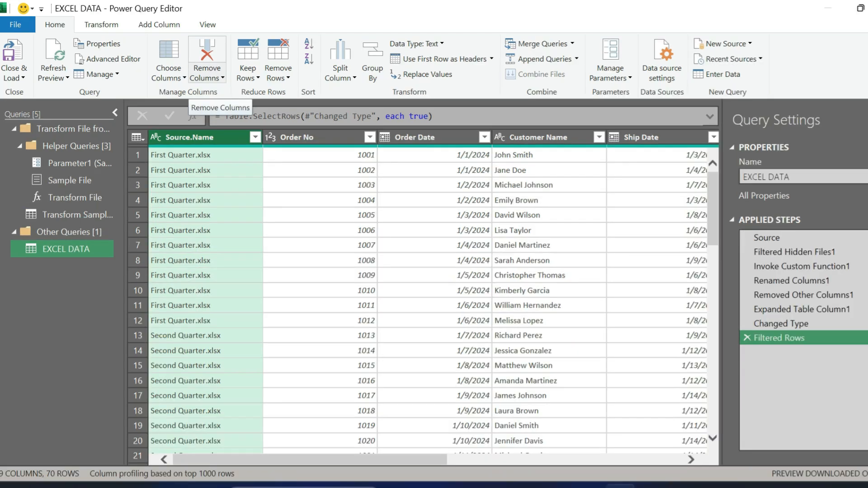
pyautogui.click(207, 76)
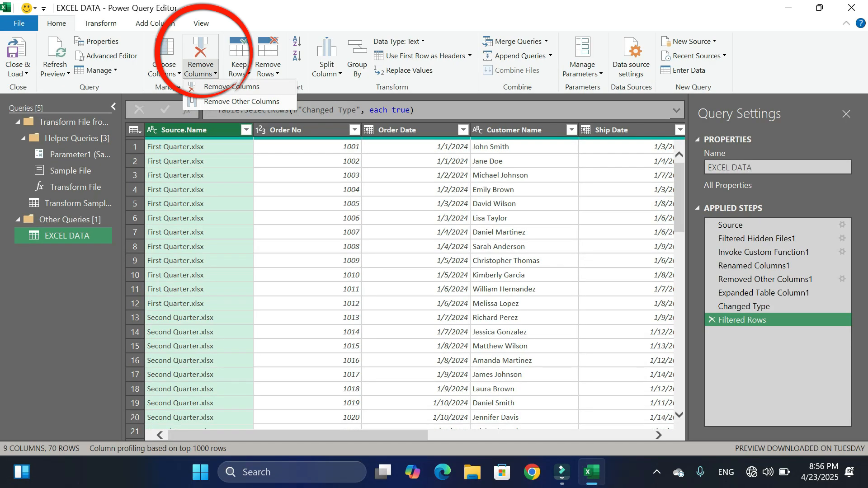
pyautogui.click(231, 86)
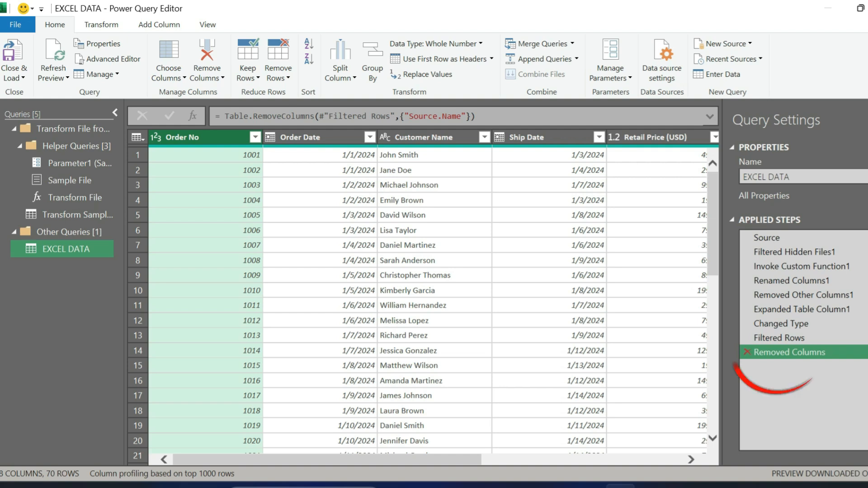
pyautogui.click(746, 352)
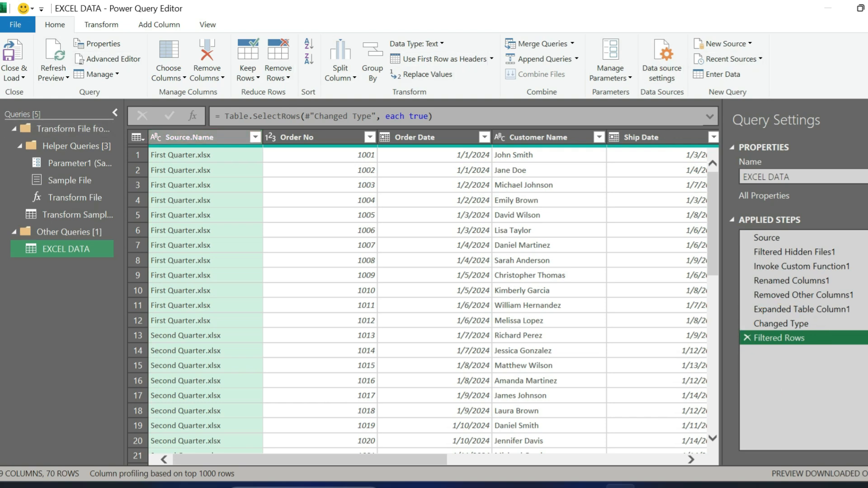
# - Remove the Source.Name column from the query and move the Order Date column directly after Ship Date
pyautogui.rightClick(206, 138)
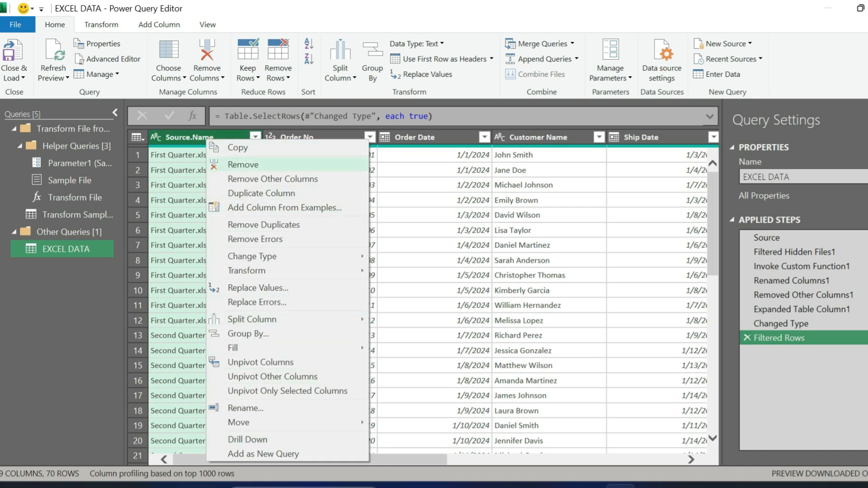
pyautogui.click(243, 164)
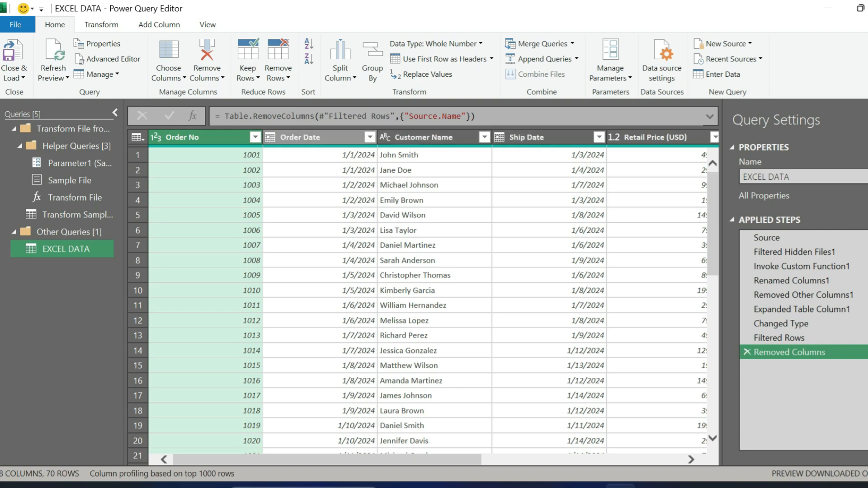
pyautogui.click(312, 138)
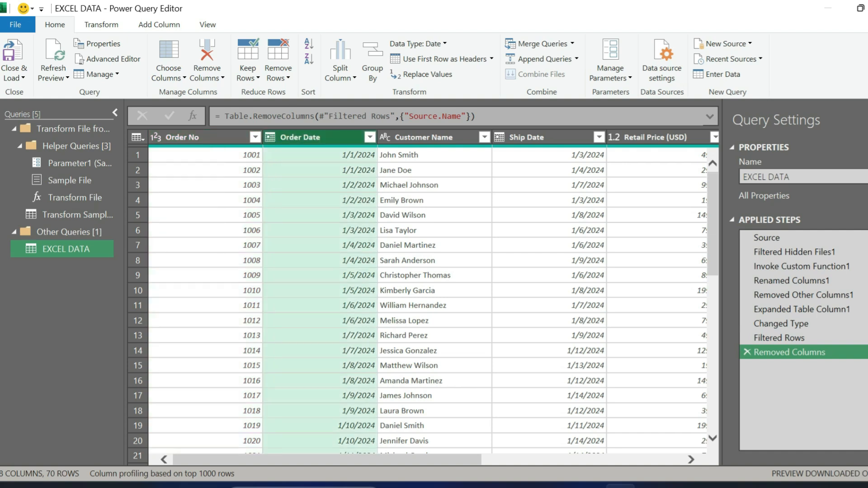
pyautogui.moveTo(312, 138); pyautogui.dragTo(623, 137)
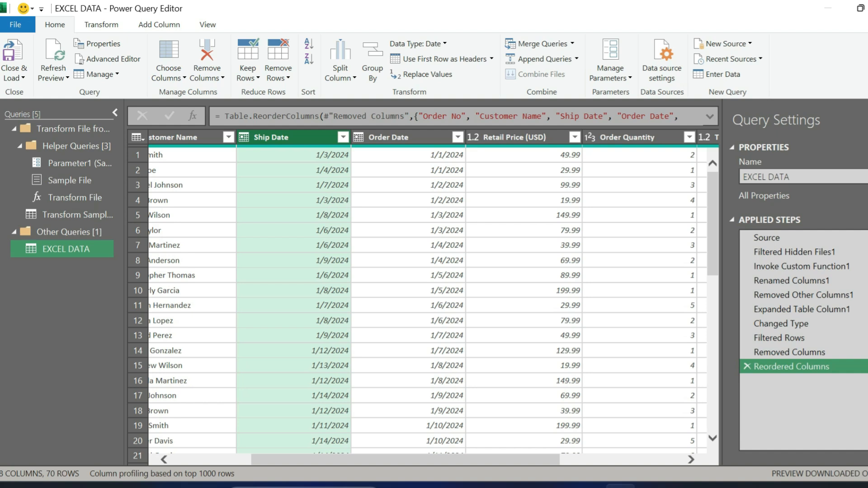
# - Add a column that subtracts Order Date from Ship Date in days
pyautogui.keyDown('ctrl'); pyautogui.click(398, 137); pyautogui.keyUp('ctrl')
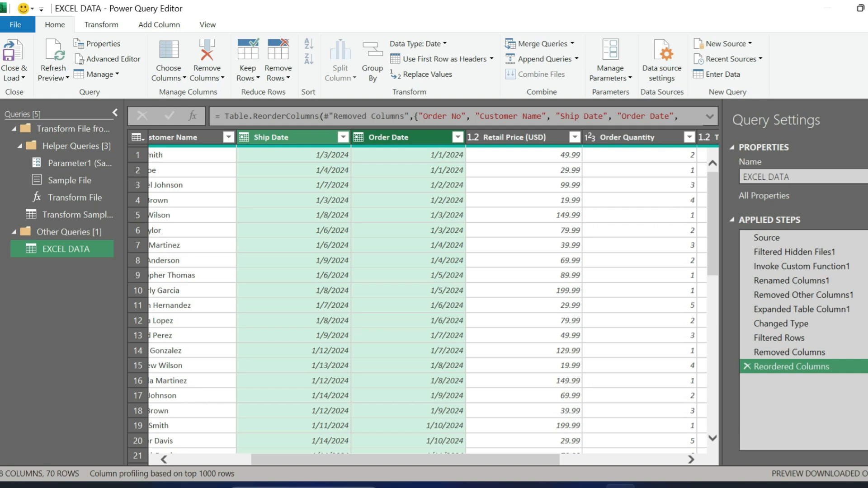
pyautogui.keyDown('ctrl'); pyautogui.click(294, 138); pyautogui.keyUp('ctrl')
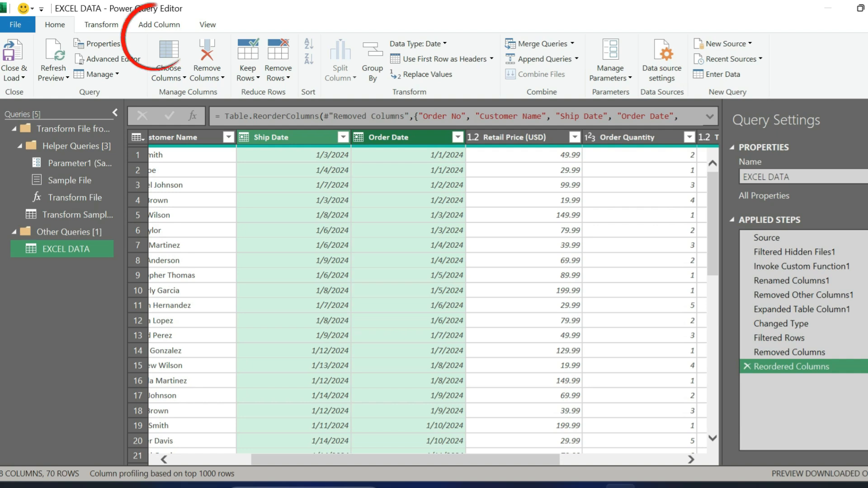
pyautogui.click(160, 24)
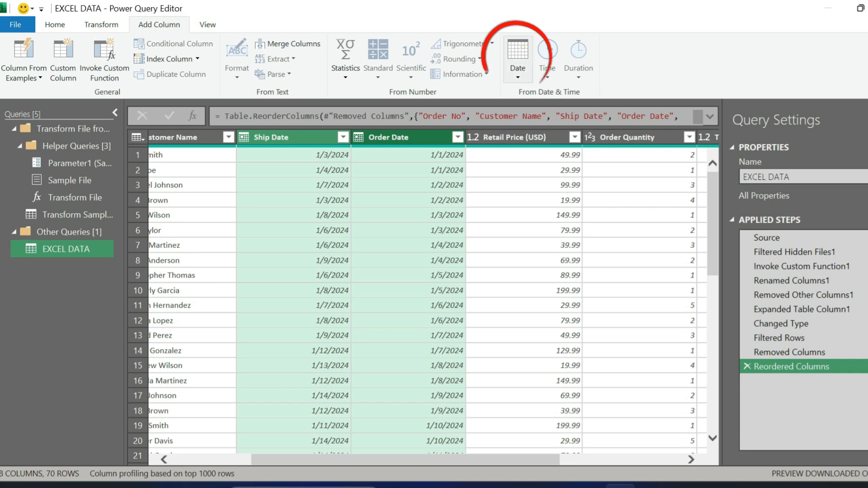
pyautogui.click(518, 58)
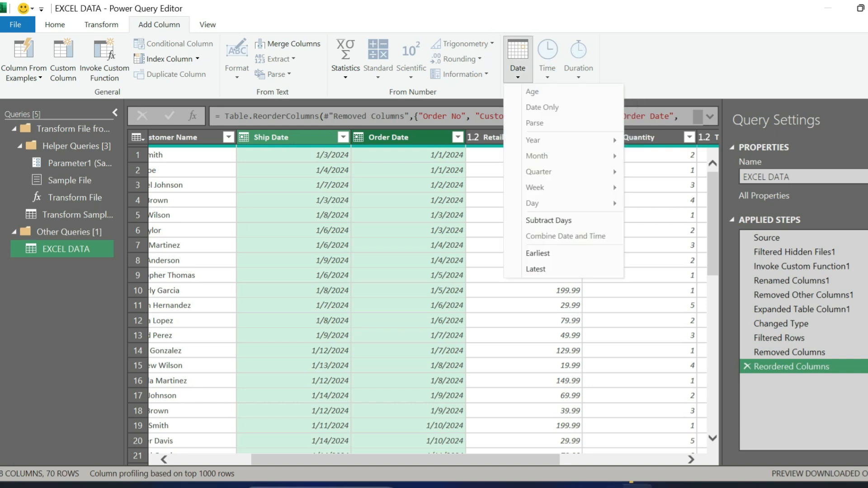
pyautogui.click(548, 220)
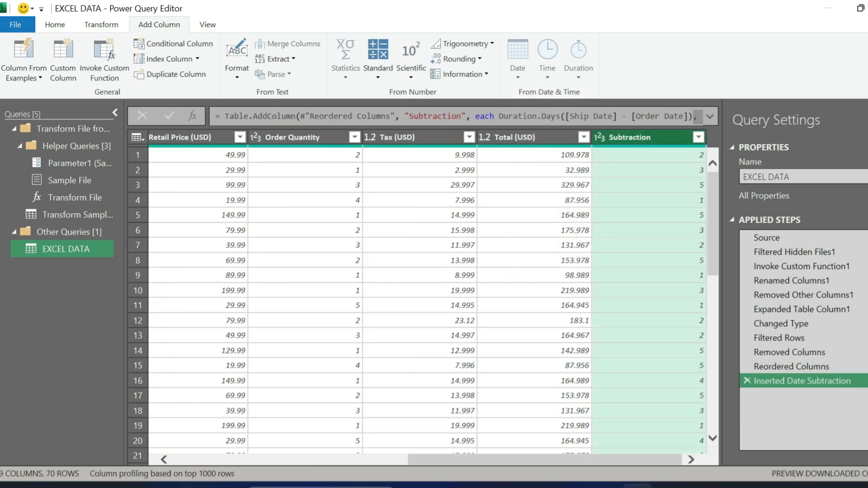
# - Rename the new Subtraction column to Delivery Time and check it alongside the other columns
pyautogui.doubleClick(629, 138)
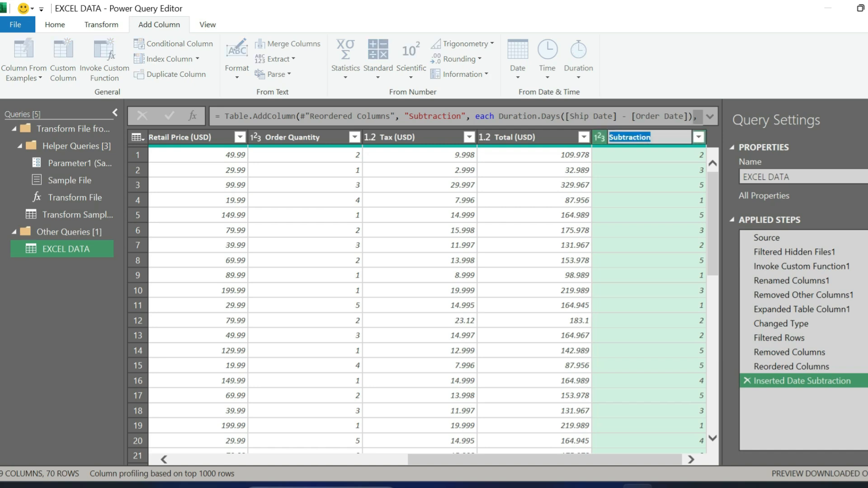
pyautogui.write('Delivery Time')
pyautogui.press('Return')
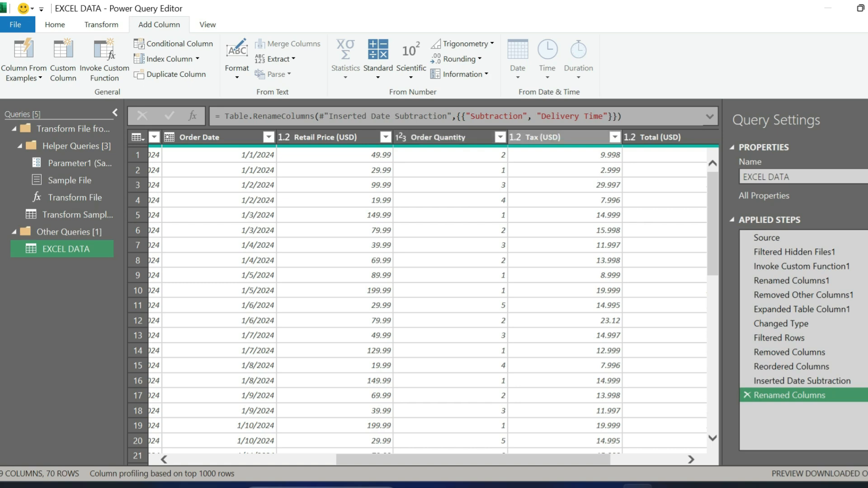
pyautogui.hscroll(3, 556, 137)
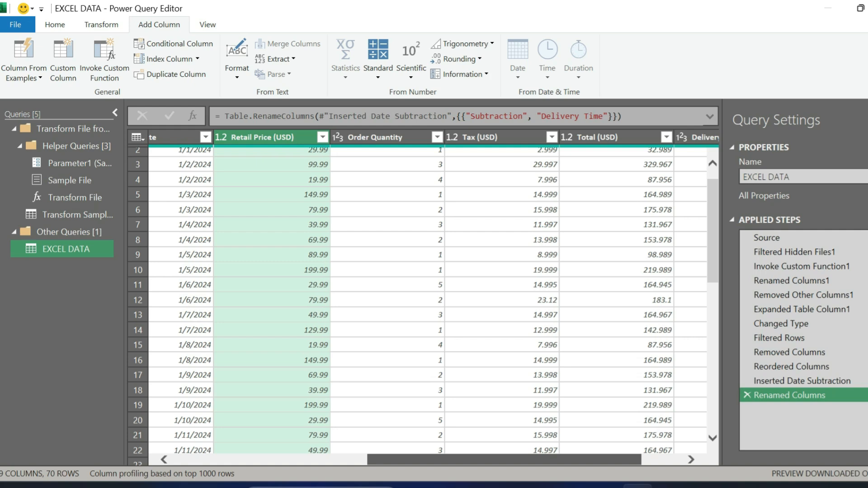
pyautogui.moveTo(504, 460); pyautogui.dragTo(545, 460)
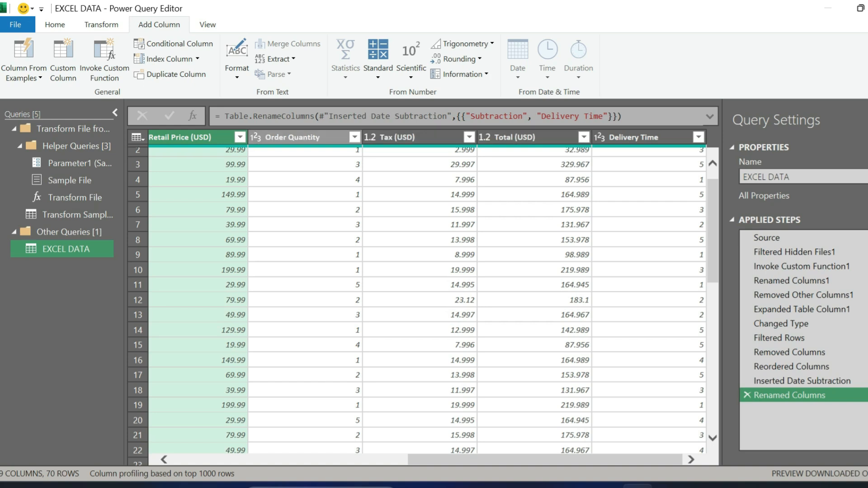
# - Add a column that multiplies Retail Price (USD) by Order Quantity, and rename it Revenue
pyautogui.hscroll(-2, 427, 298)
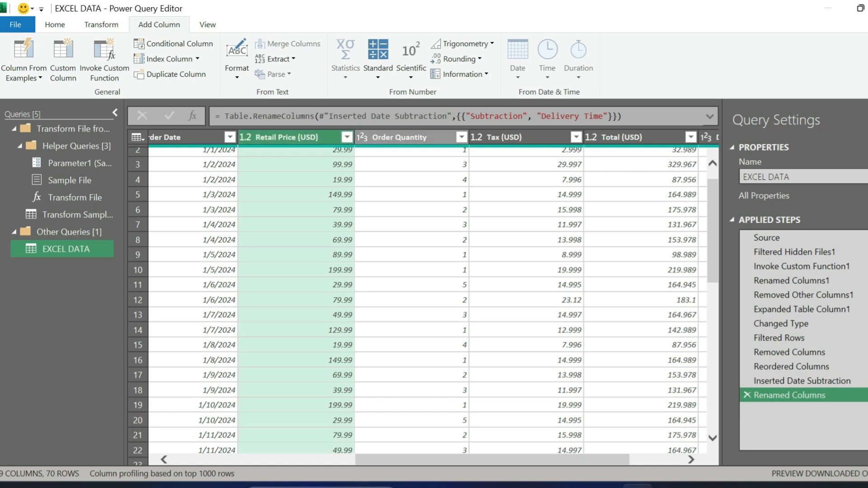
pyautogui.keyDown('ctrl'); pyautogui.click(400, 137); pyautogui.keyUp('ctrl')
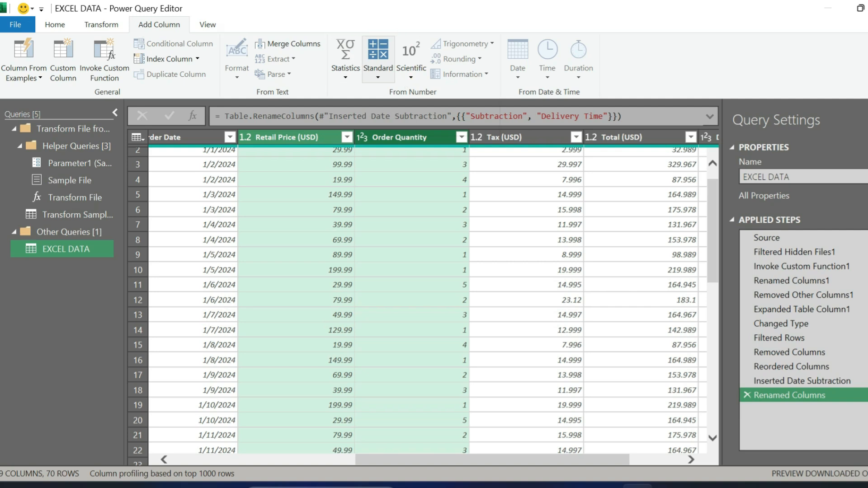
pyautogui.click(378, 59)
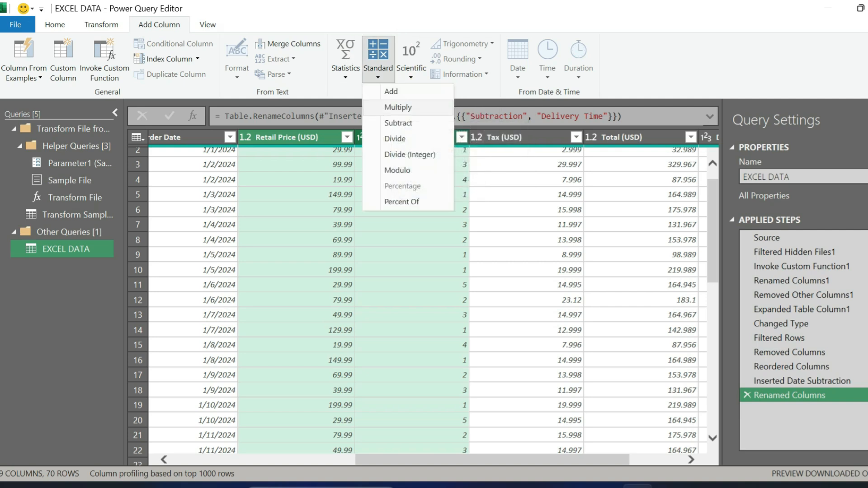
pyautogui.click(398, 107)
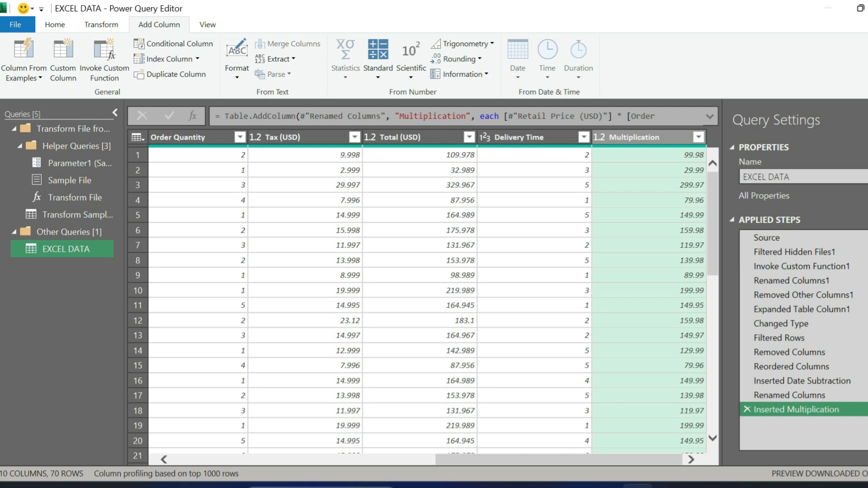
pyautogui.doubleClick(635, 138)
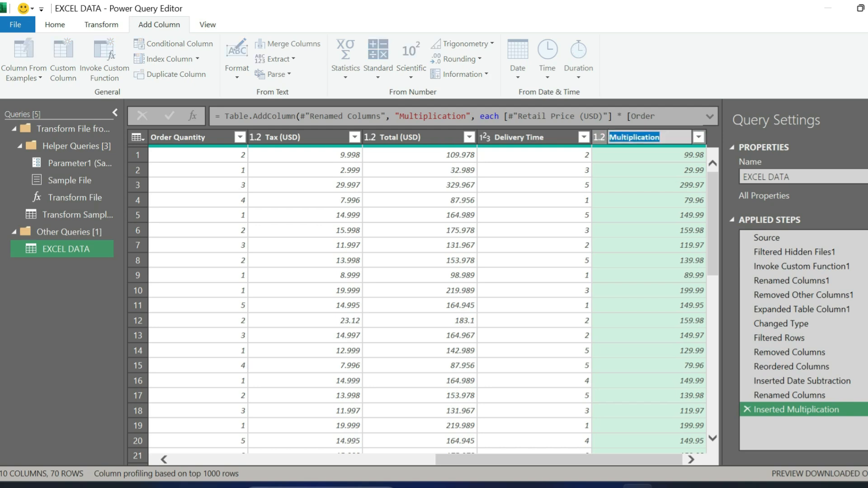
pyautogui.write('Revenue')
pyautogui.press('Return')
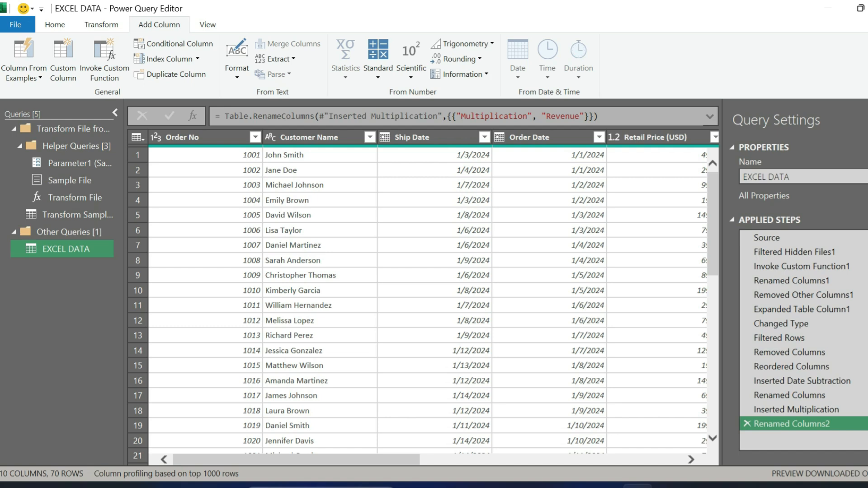
# - Split the Customer Name column by the Space delimiter at each occurrence of the delimiter
pyautogui.click(309, 138)
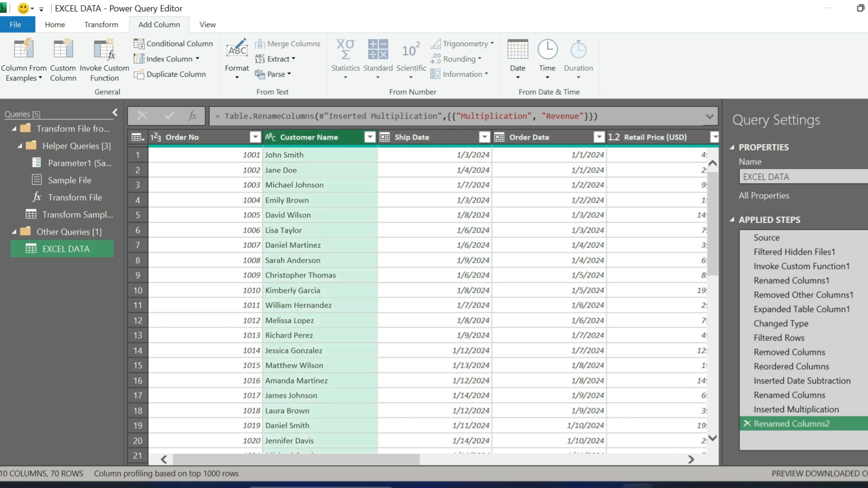
pyautogui.click(101, 24)
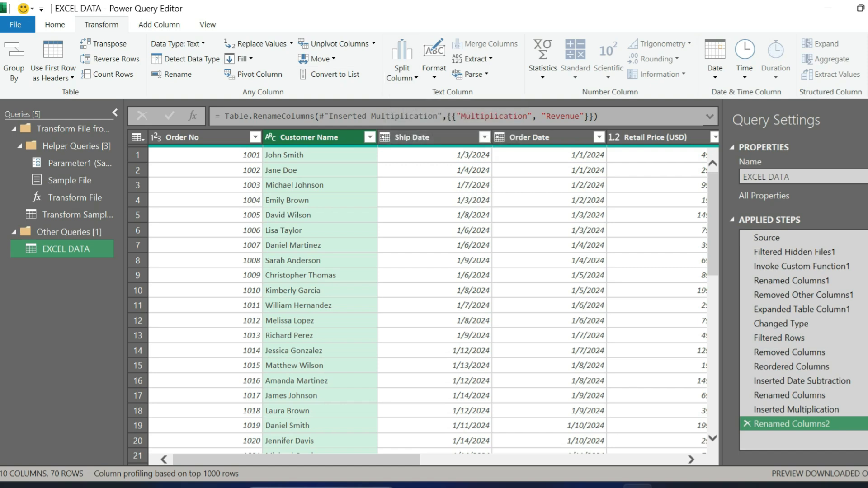
pyautogui.rightClick(302, 137)
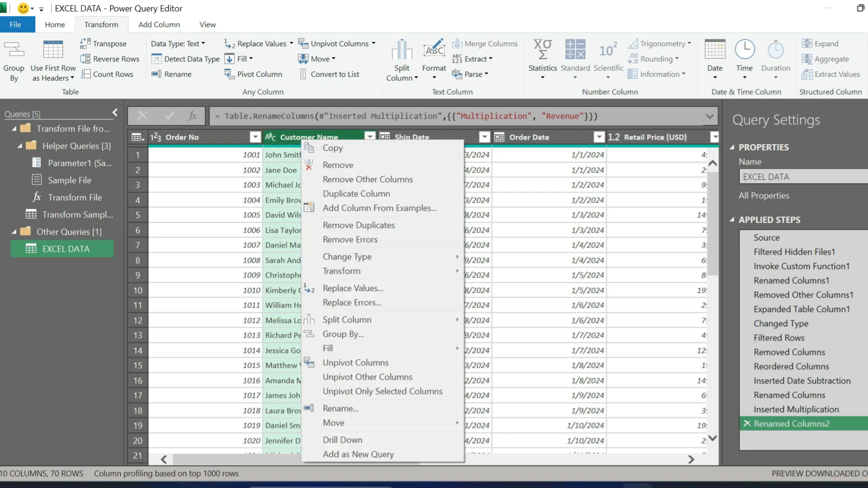
pyautogui.moveTo(344, 271)
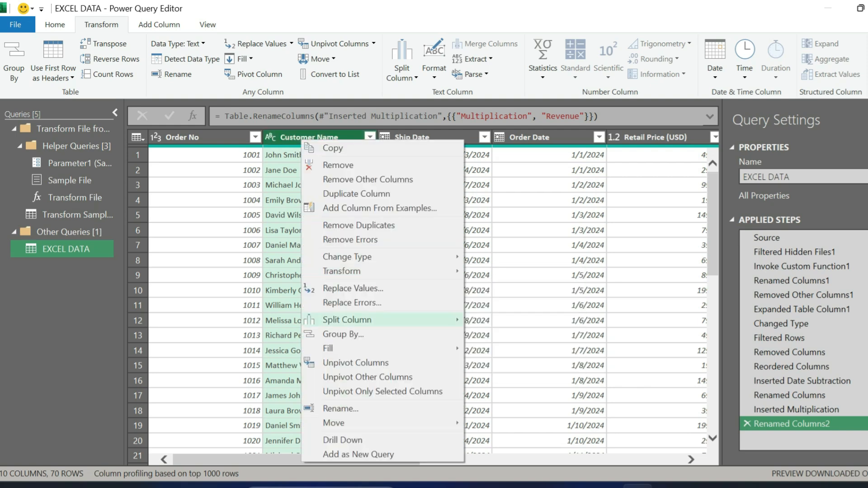
pyautogui.moveTo(347, 320)
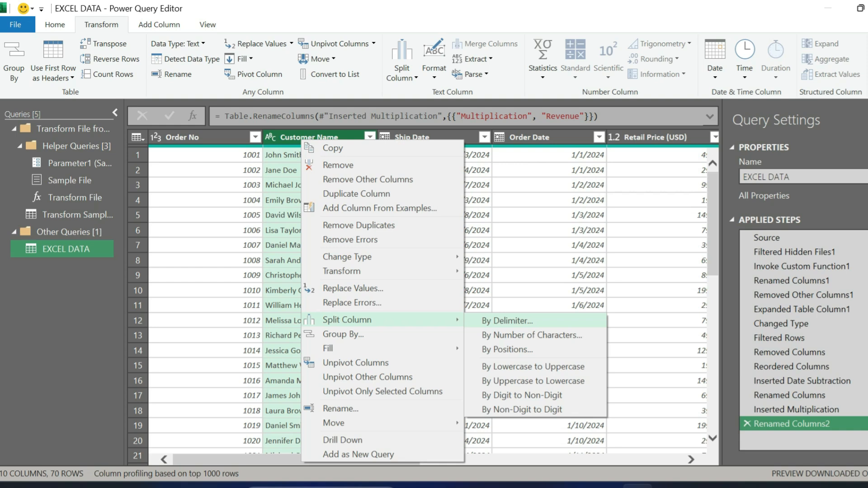
pyautogui.click(507, 321)
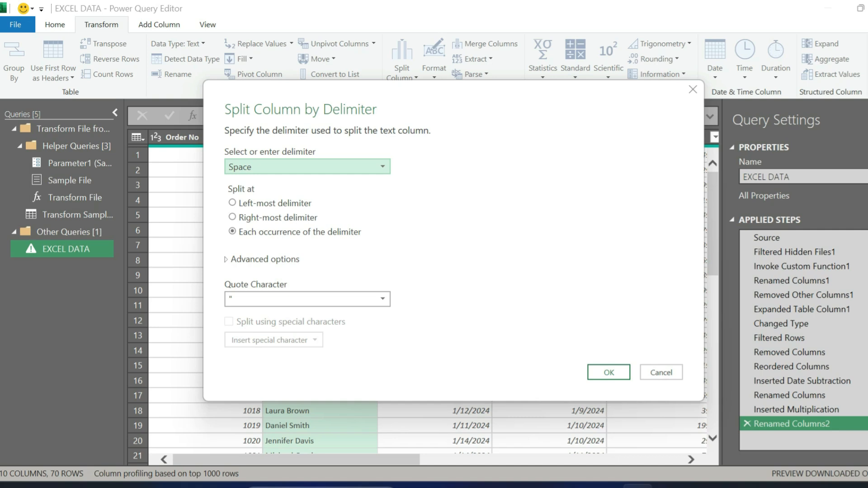
pyautogui.click(383, 167)
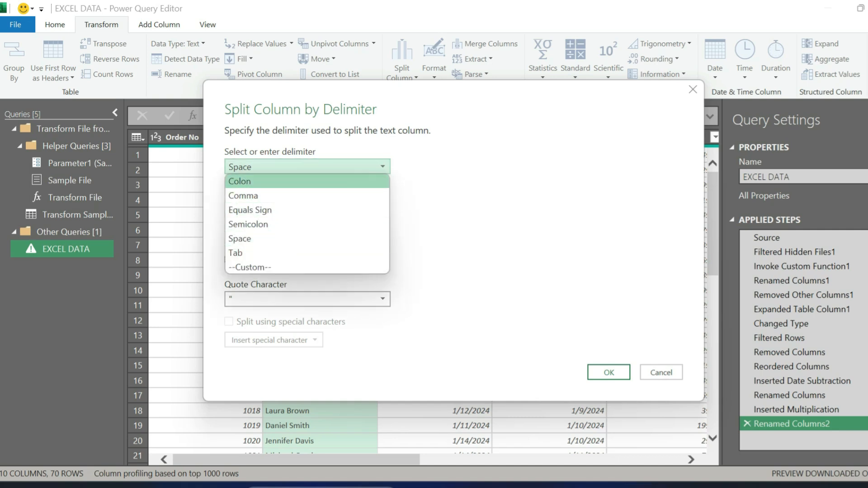
pyautogui.click(382, 167)
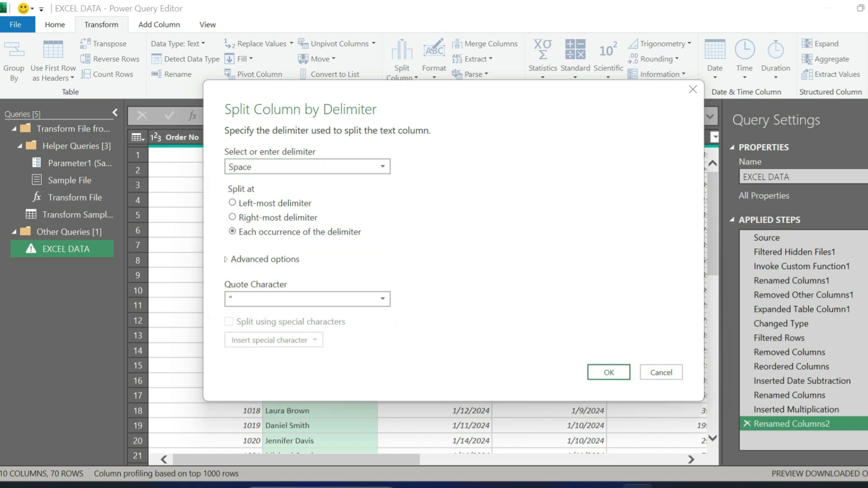
pyautogui.click(609, 372)
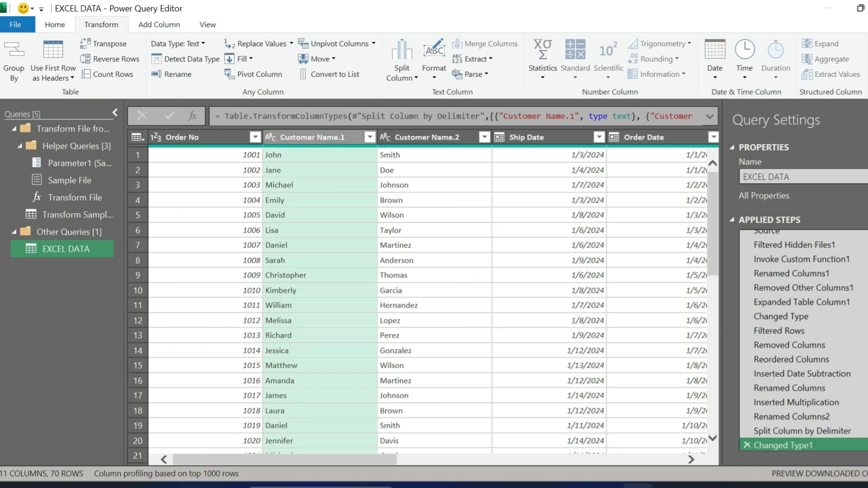
# - Rename the two split customer name columns First Name and Second Name
pyautogui.press('F2')
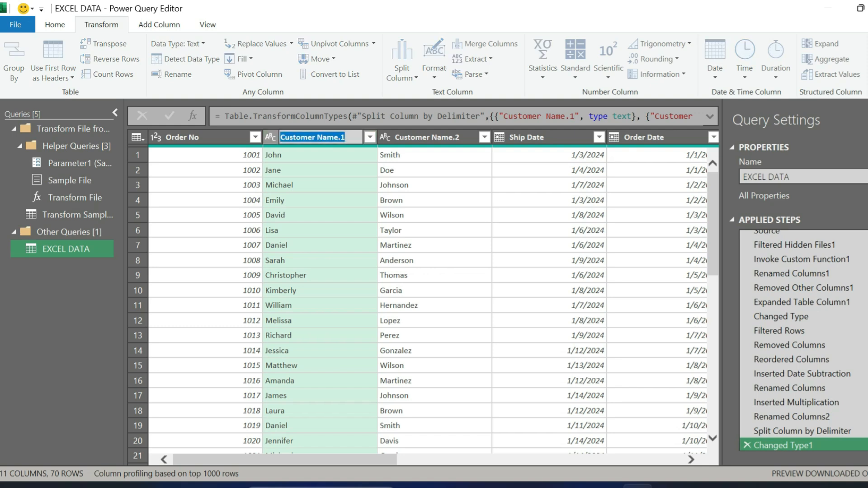
pyautogui.write('First Name')
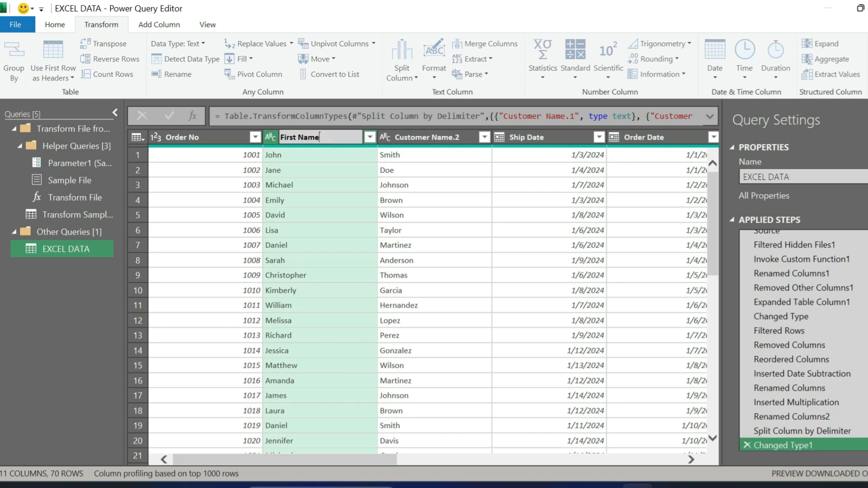
pyautogui.press('Tab')
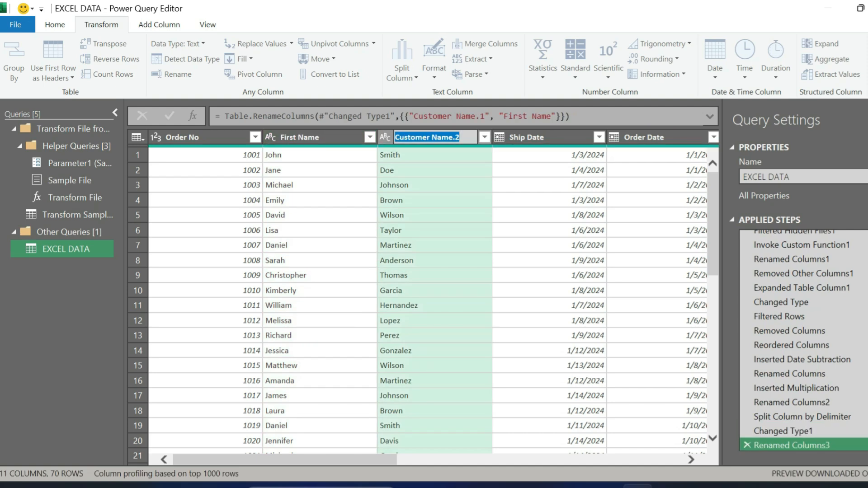
pyautogui.write('Second Name')
pyautogui.press('Return')
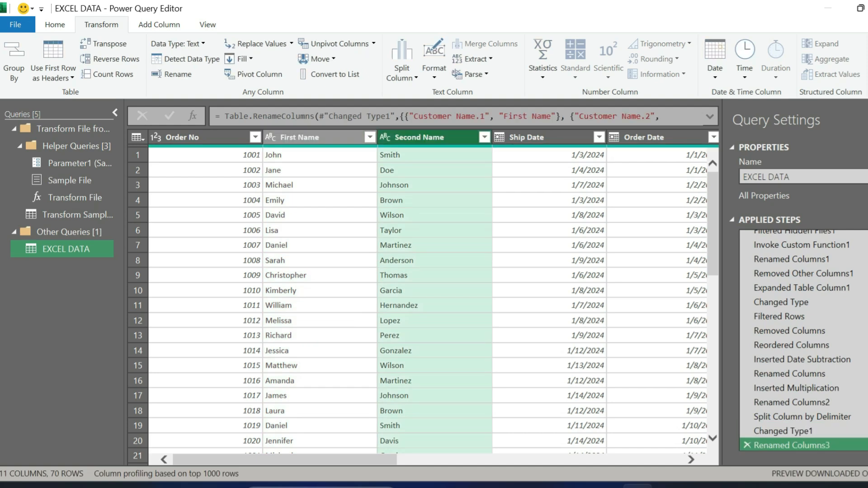
# - Try the UPPERCASE transform on the First Name column, and delete the resulting Uppercased Text applied step
pyautogui.click(316, 137)
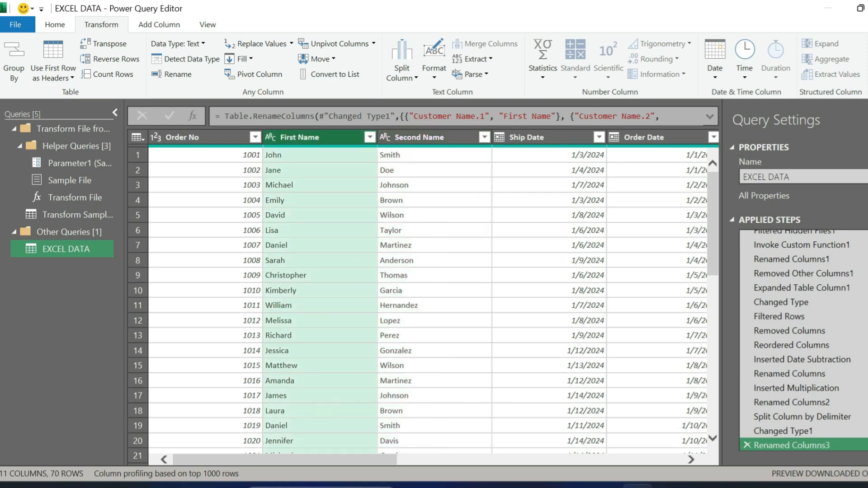
pyautogui.rightClick(308, 137)
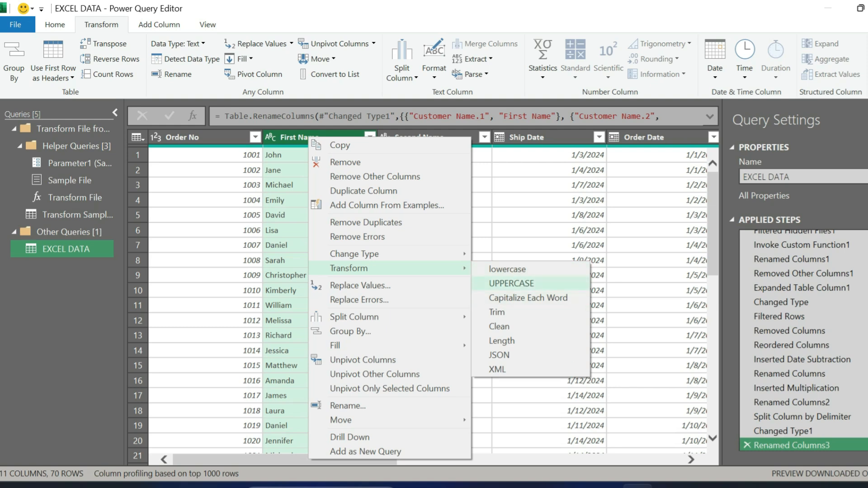
pyautogui.click(514, 283)
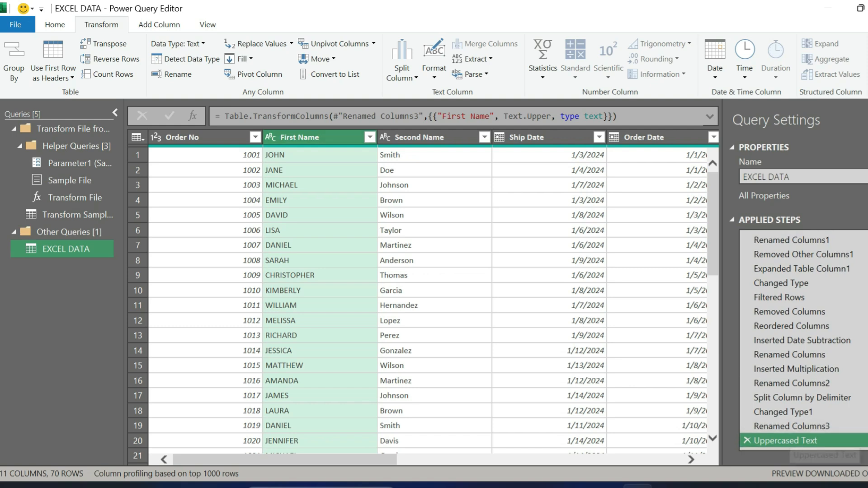
pyautogui.click(747, 440)
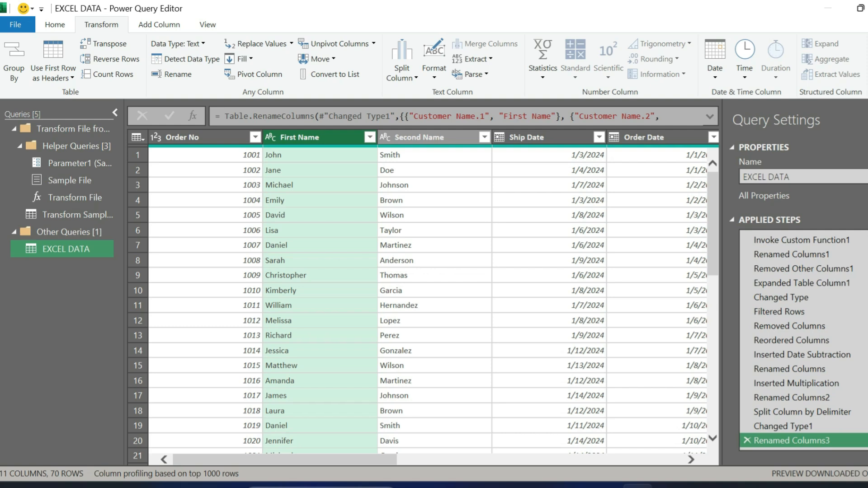
# - Try merging First Name and Second Name into a new Merged column without a separator, and delete the resulting applied step
pyautogui.keyDown('ctrl'); pyautogui.click(420, 137); pyautogui.keyUp('ctrl')
pyautogui.click(159, 25)
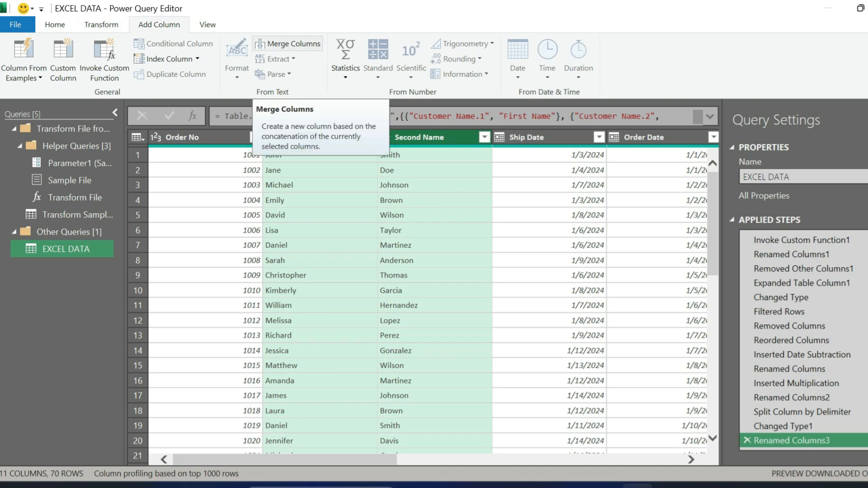
pyautogui.click(287, 44)
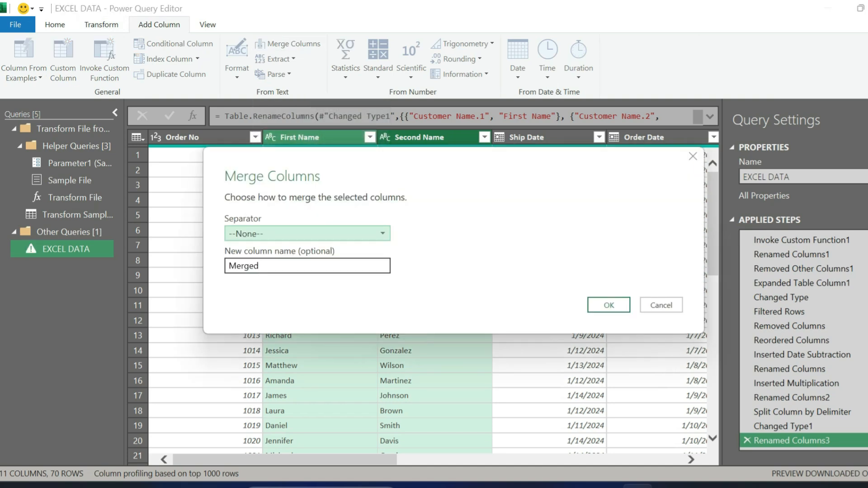
pyautogui.click(609, 306)
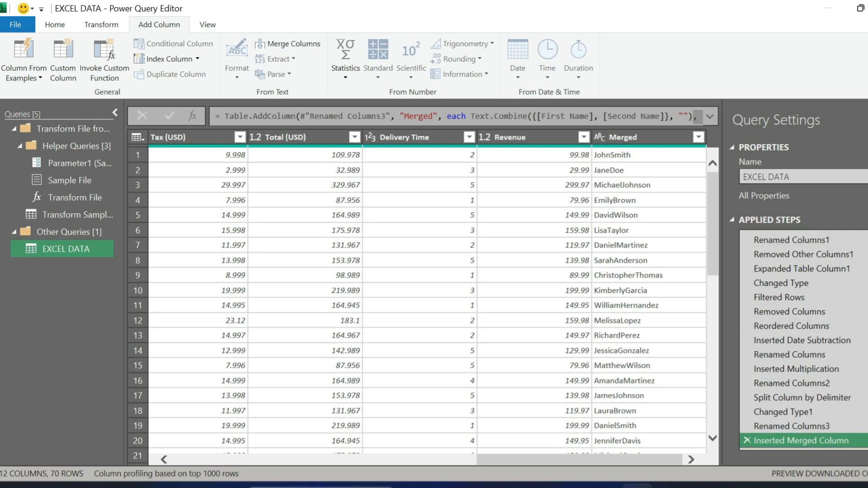
pyautogui.click(747, 441)
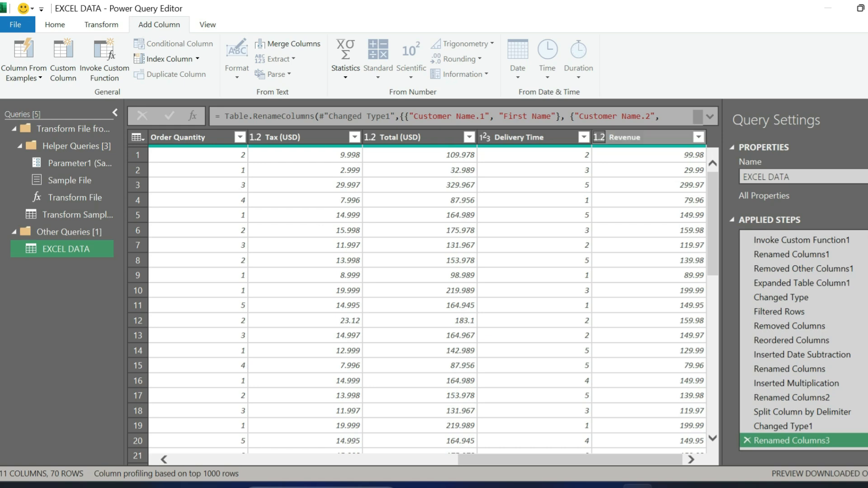
# - Change the data type of the Revenue, Total (USD) and Tax (USD) columns to Currency
pyautogui.click(599, 137)
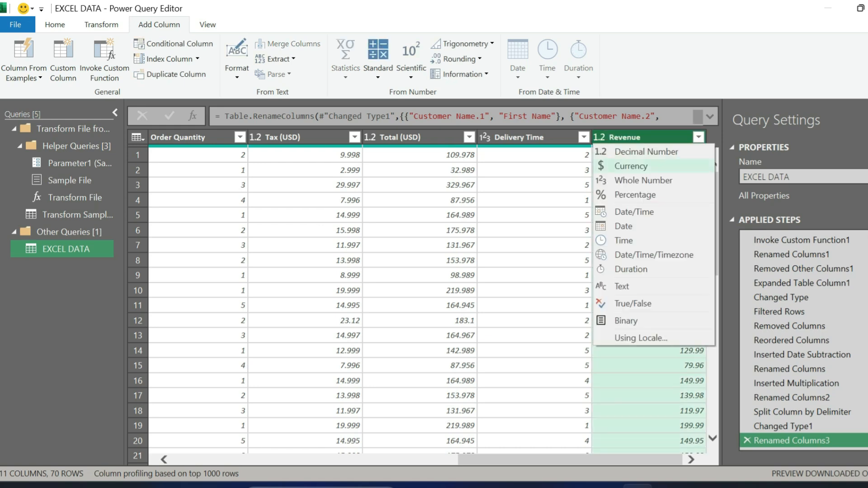
pyautogui.click(631, 166)
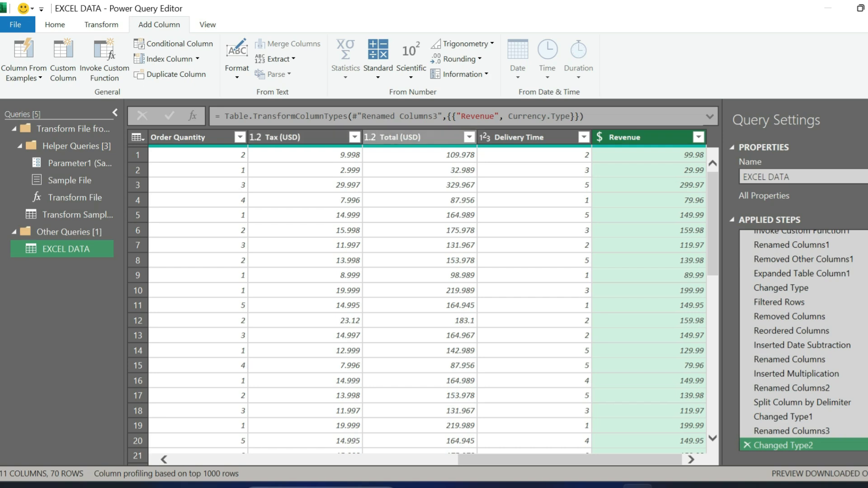
pyautogui.click(370, 137)
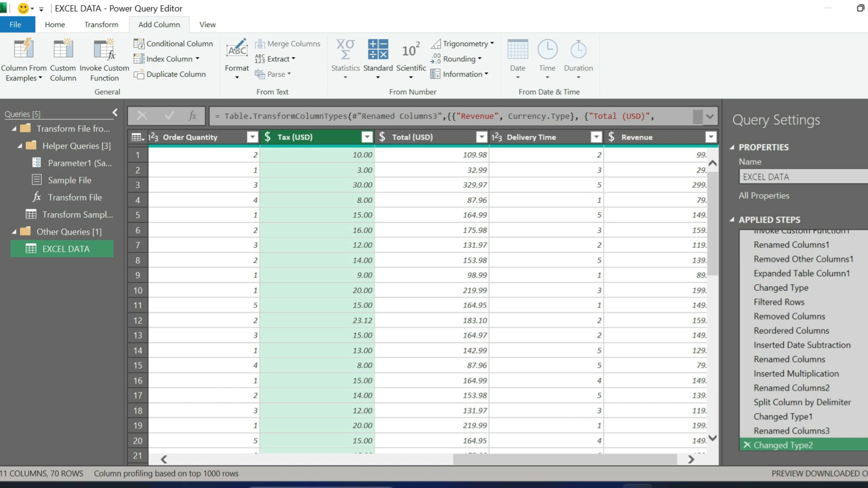
pyautogui.scroll(2, 362, 63)
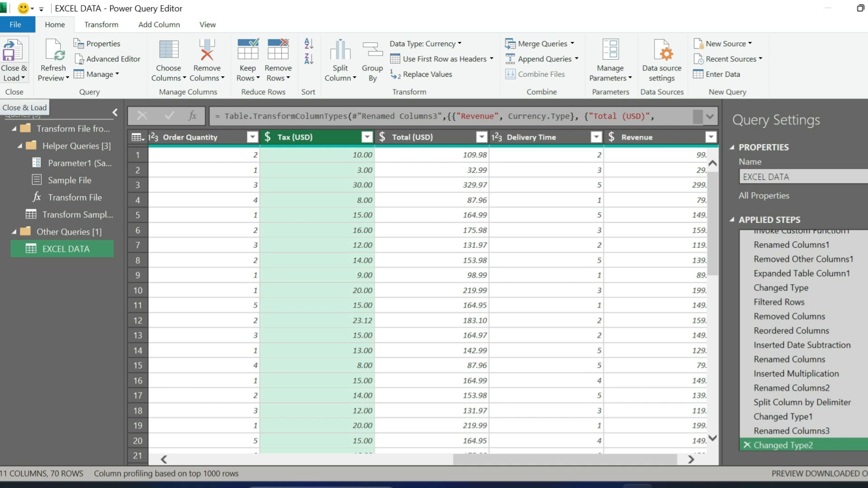
# - Close and load the query into the Excel workbook, and close the Queries & Connections pane
pyautogui.click(14, 78)
pyautogui.click(20, 92)
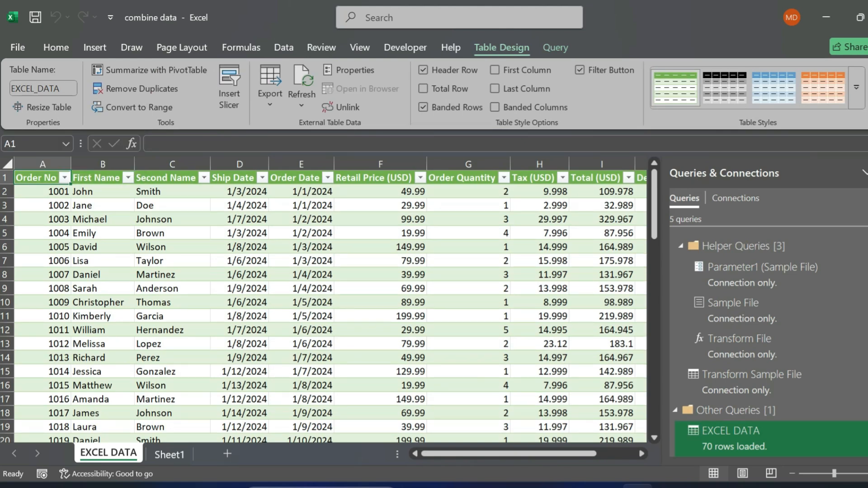
pyautogui.click(867, 173)
pyautogui.moveTo(867, 214)
pyautogui.mouseDown()
pyautogui.moveTo(867, 410)
pyautogui.moveTo(867, 212)
pyautogui.mouseUp()
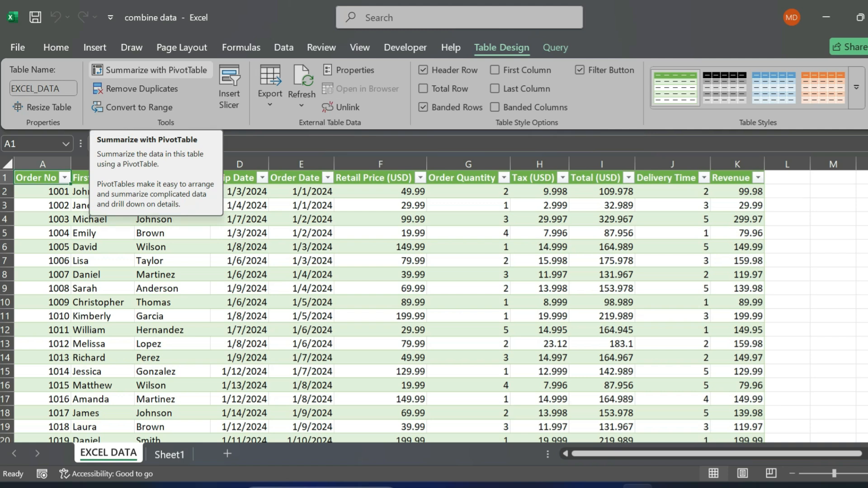
# - Insert a PivotTable based on the EXCEL_DATA table on a new worksheet
pyautogui.click(95, 47)
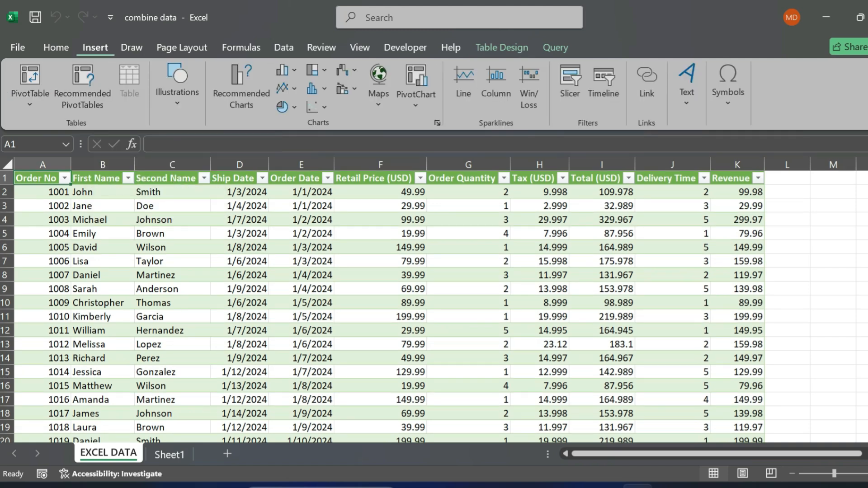
pyautogui.click(29, 98)
pyautogui.click(71, 128)
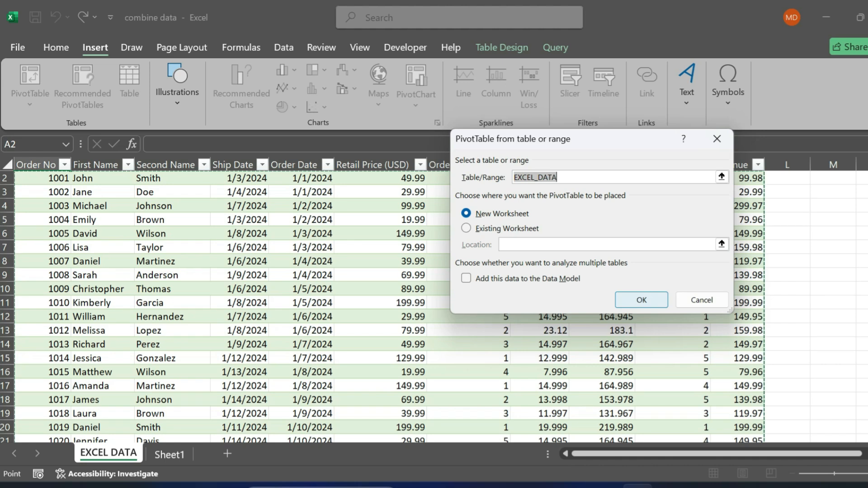
pyautogui.press('Return')
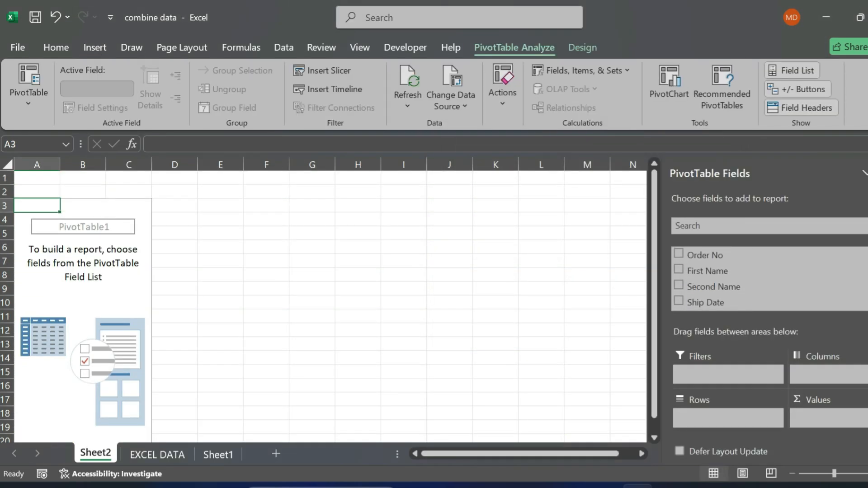
# - Add Revenue to the PivotTable's values as a sum and First Name to its rows
pyautogui.scroll(-3, 769, 278)
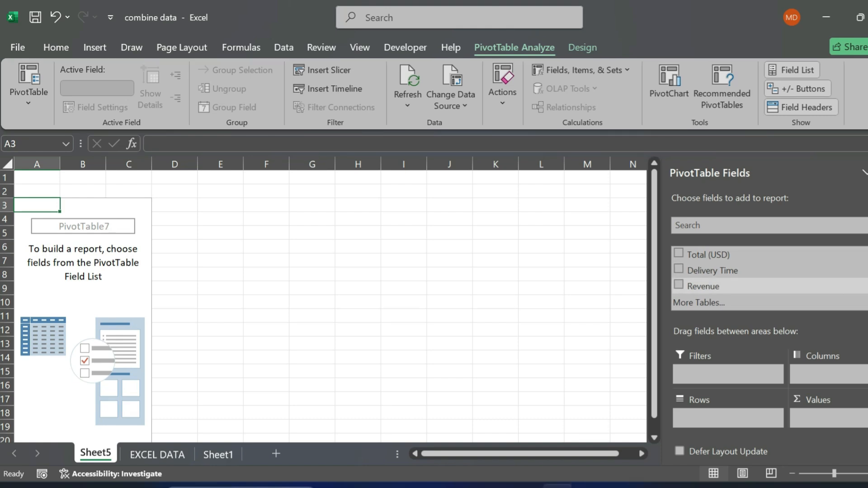
pyautogui.moveTo(704, 286); pyautogui.dragTo(827, 418)
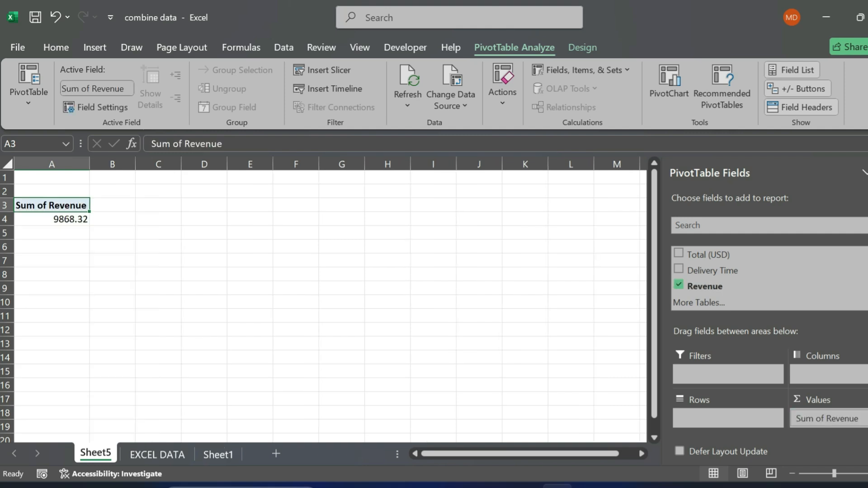
pyautogui.scroll(2, 768, 278)
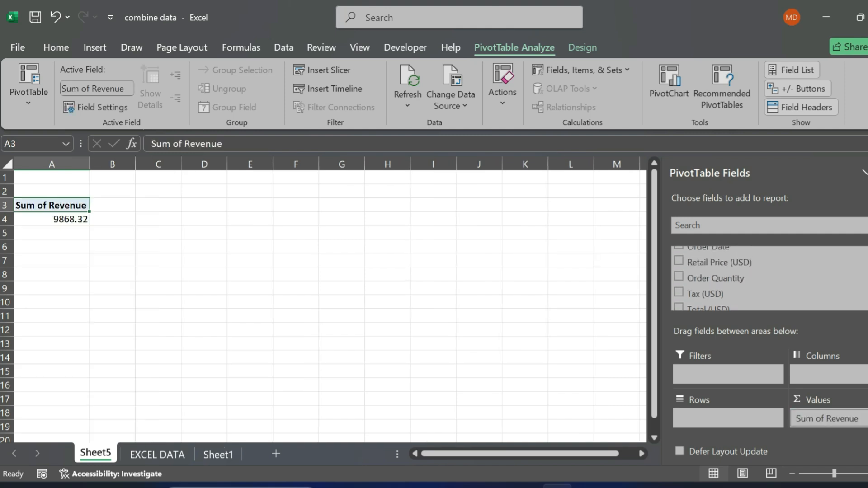
pyautogui.scroll(3, 768, 278)
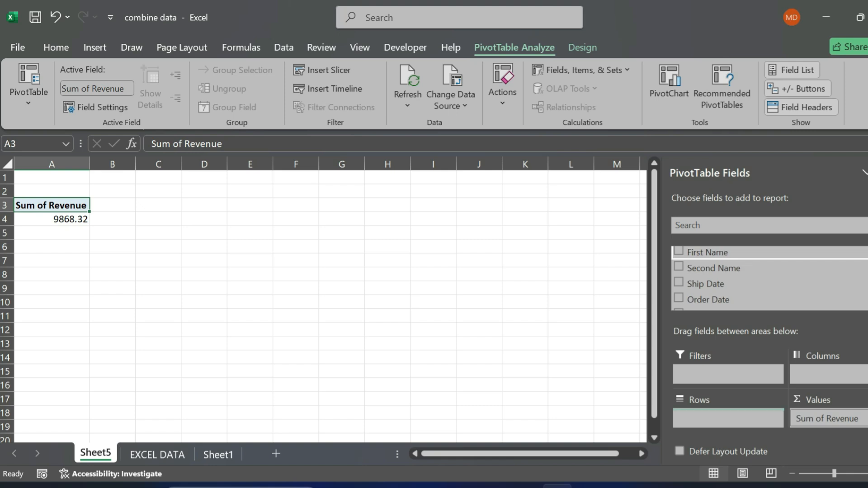
pyautogui.moveTo(708, 252); pyautogui.dragTo(728, 419)
pyautogui.moveTo(654, 271); pyautogui.dragTo(654, 326)
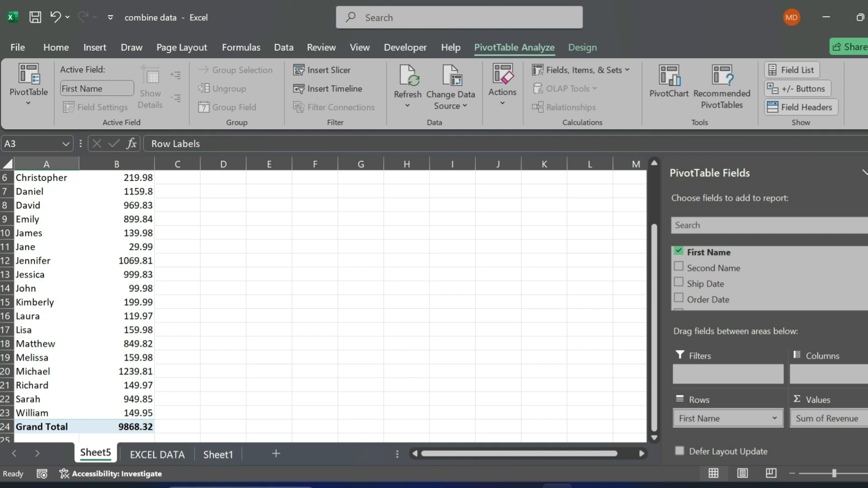
# - Try Order Quantity as the PivotTable's column field, and remove it from the layout again
pyautogui.scroll(-3, 723, 276)
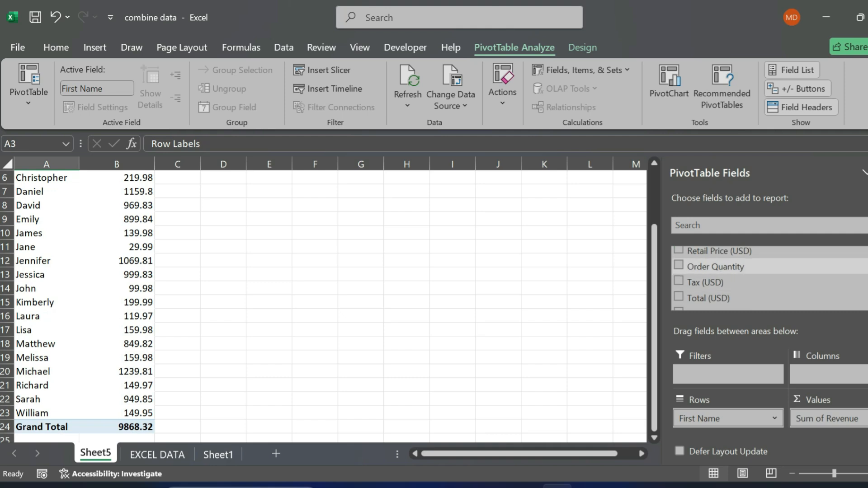
pyautogui.scroll(-2, 724, 276)
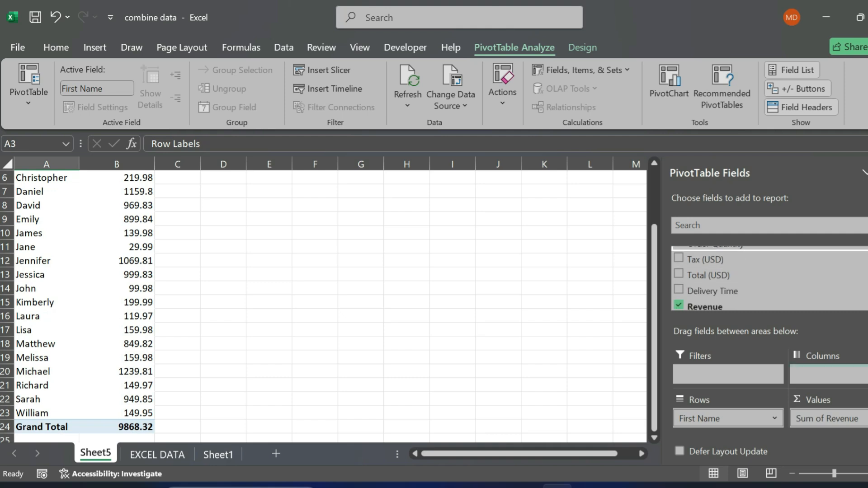
pyautogui.moveTo(715, 247); pyautogui.dragTo(828, 373)
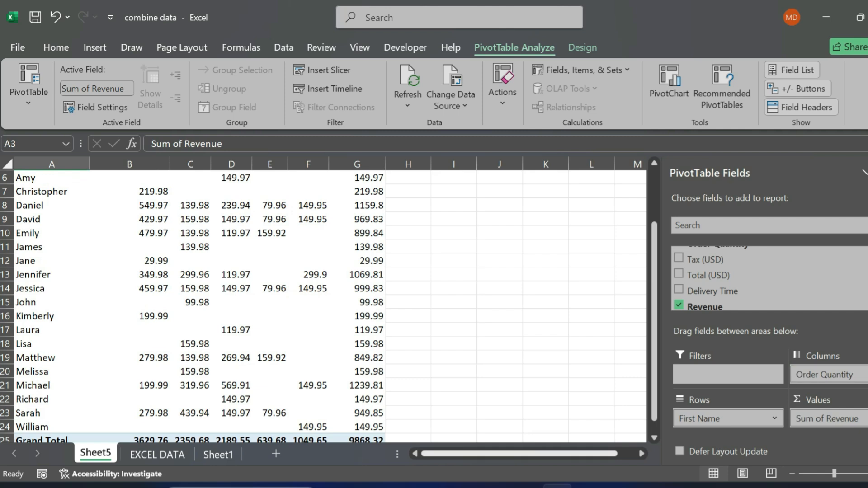
pyautogui.moveTo(654, 418); pyautogui.dragTo(654, 368)
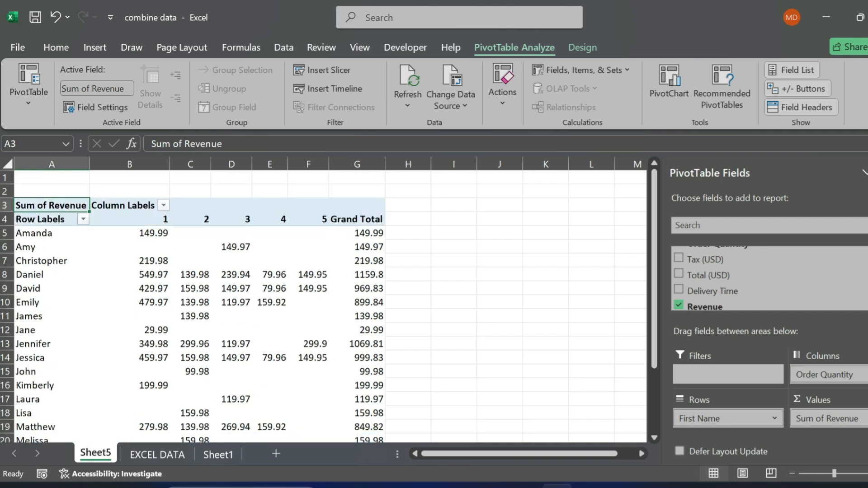
pyautogui.moveTo(824, 375); pyautogui.dragTo(542, 325)
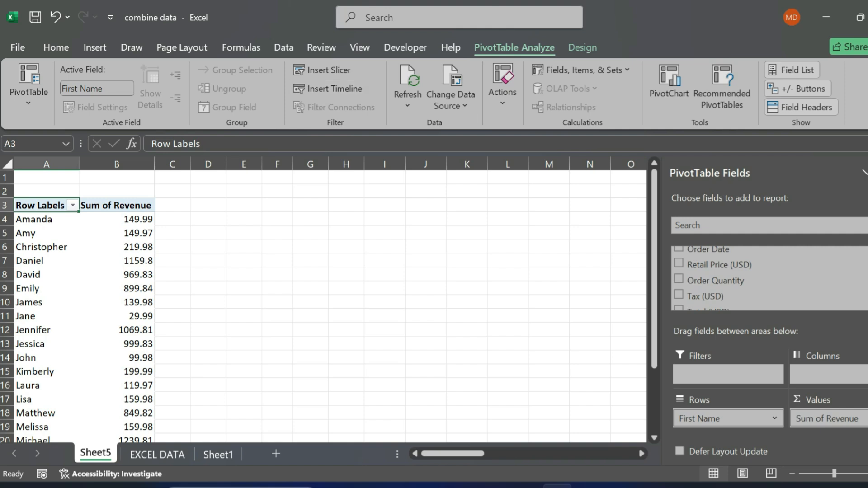
# - Insert a basic 2-D line PivotChart of the revenue by first name, and move it farther away from the PivotTable
pyautogui.click(95, 48)
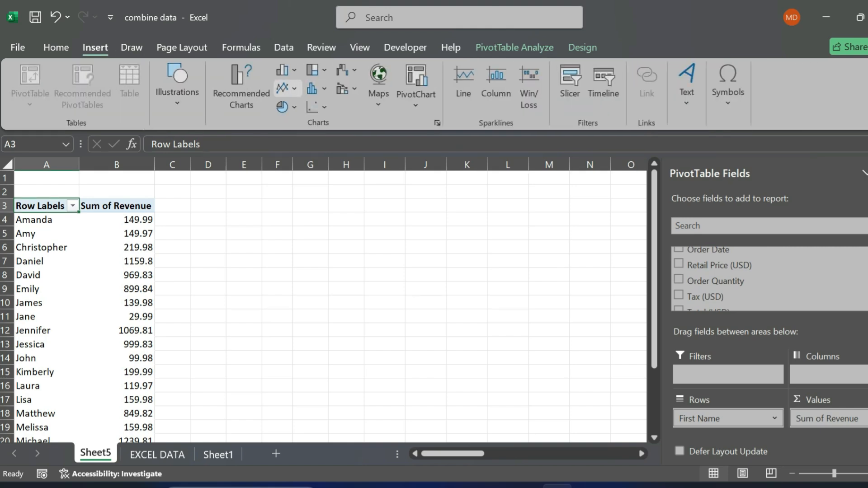
pyautogui.click(285, 88)
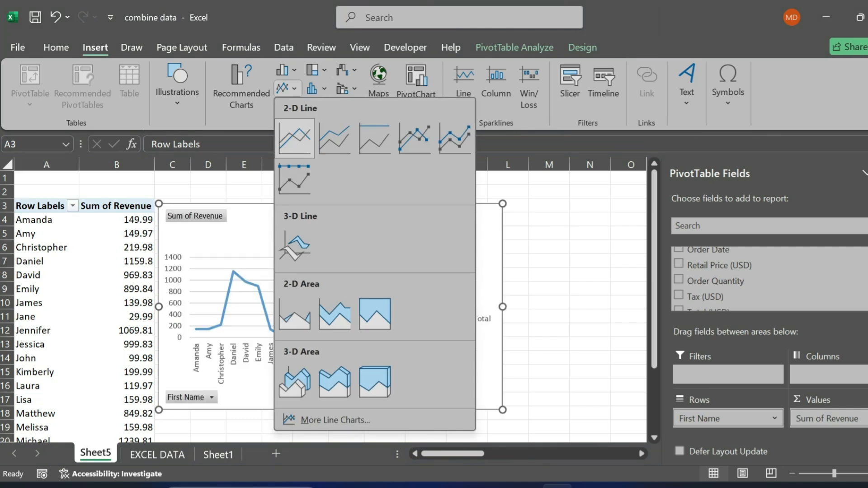
pyautogui.click(294, 137)
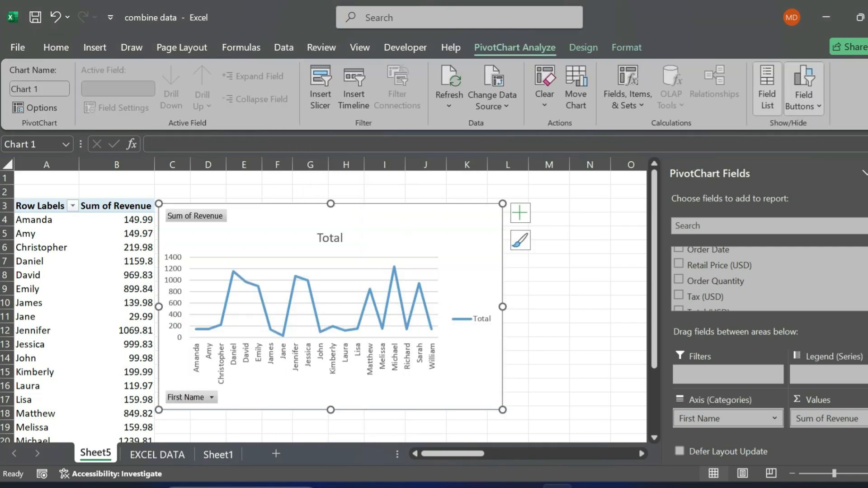
pyautogui.moveTo(392, 239); pyautogui.dragTo(509, 243)
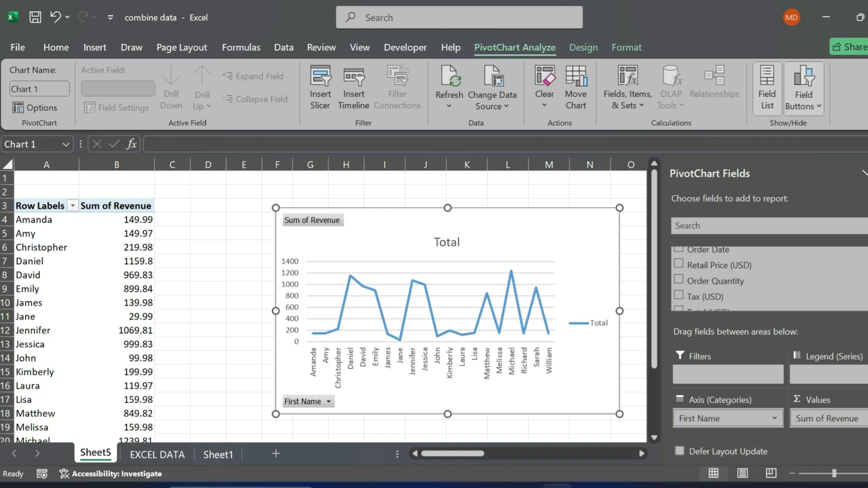
# - Move the Fourth Quarter workbook on the desktop into the EXCEL DATA folder, and refresh all data in the combine data workbook in Excel
pyautogui.click(826, 17)
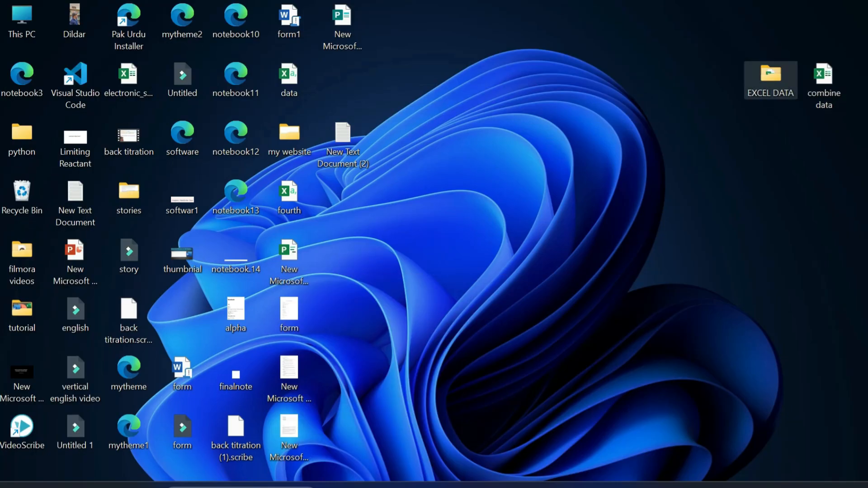
pyautogui.doubleClick(770, 79)
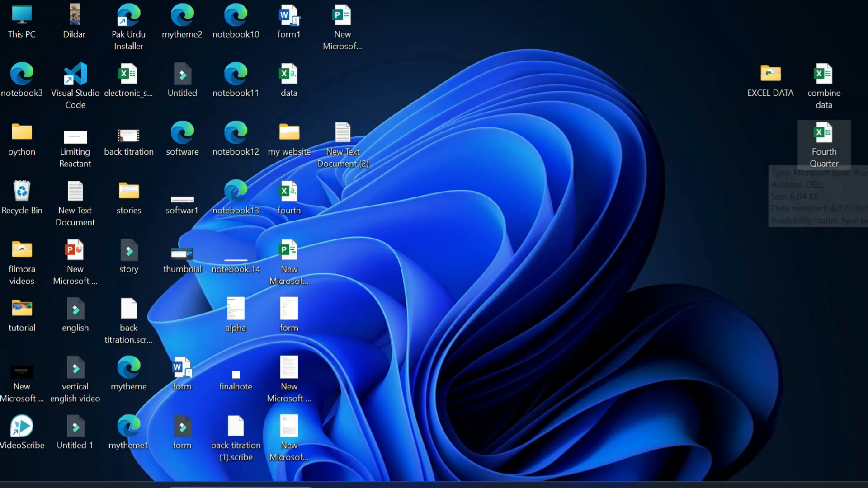
pyautogui.moveTo(823, 141); pyautogui.dragTo(769, 77)
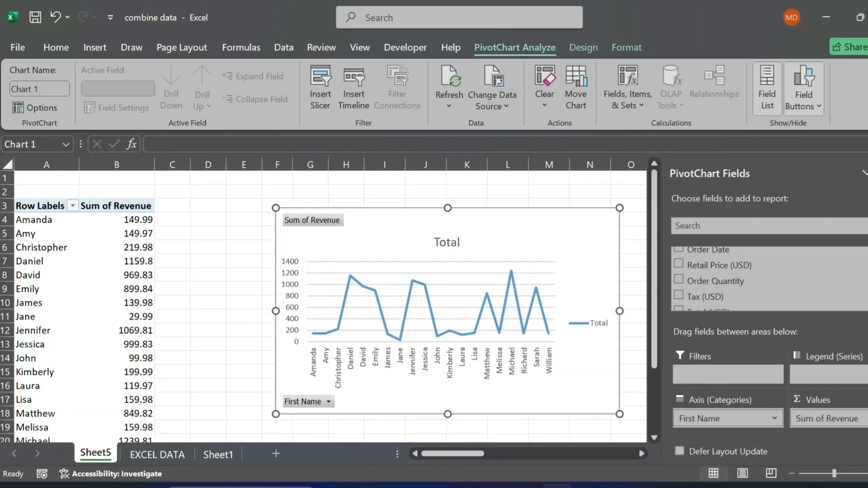
pyautogui.click(449, 100)
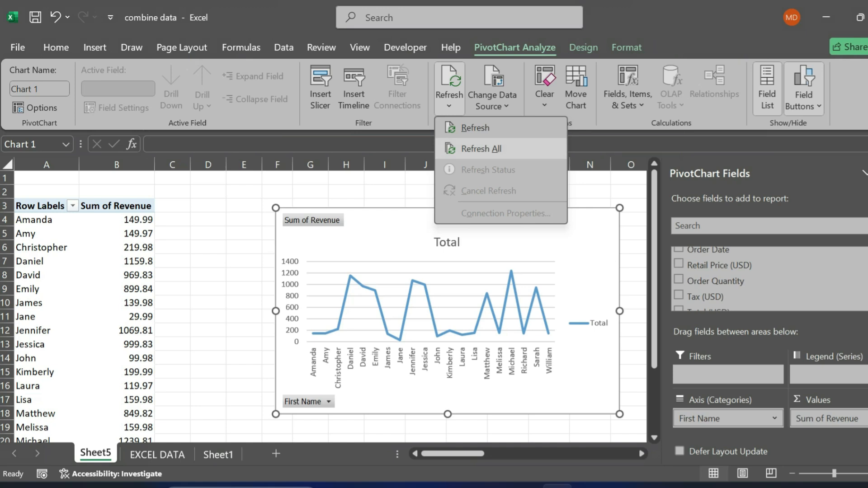
pyautogui.click(481, 149)
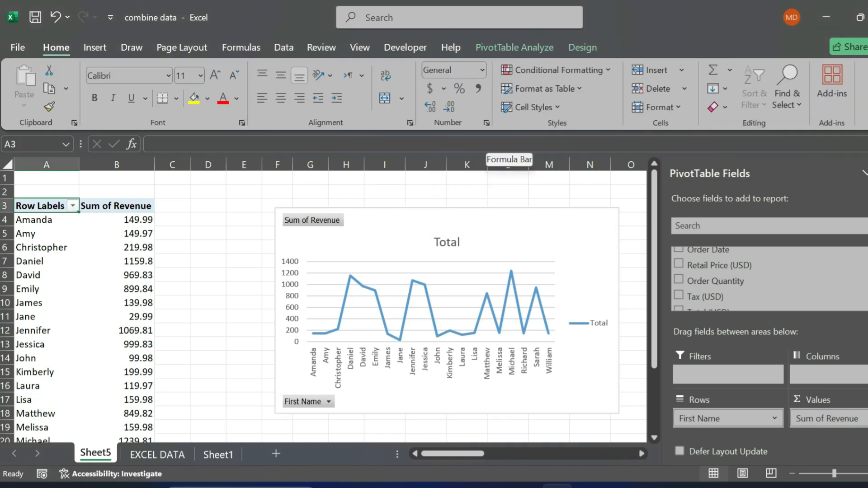